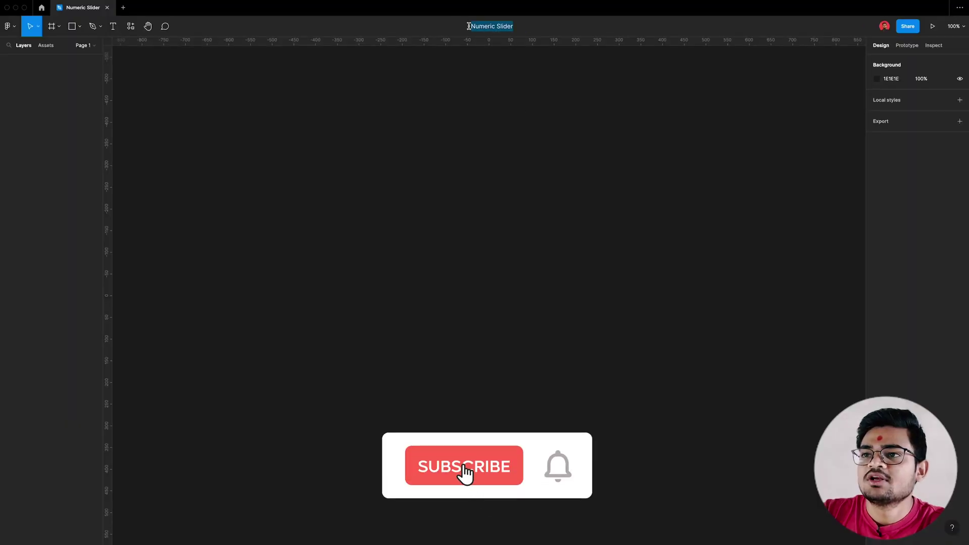
Finish naming the file Numeric Slider and pick the Frame tool to show phone presets.
click(521, 189)
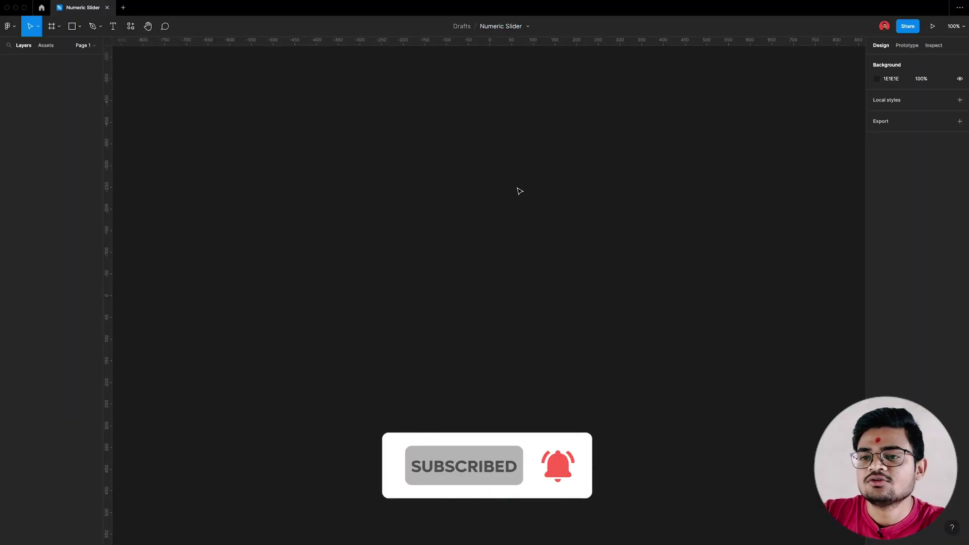
scroll(416, 212, left, 1)
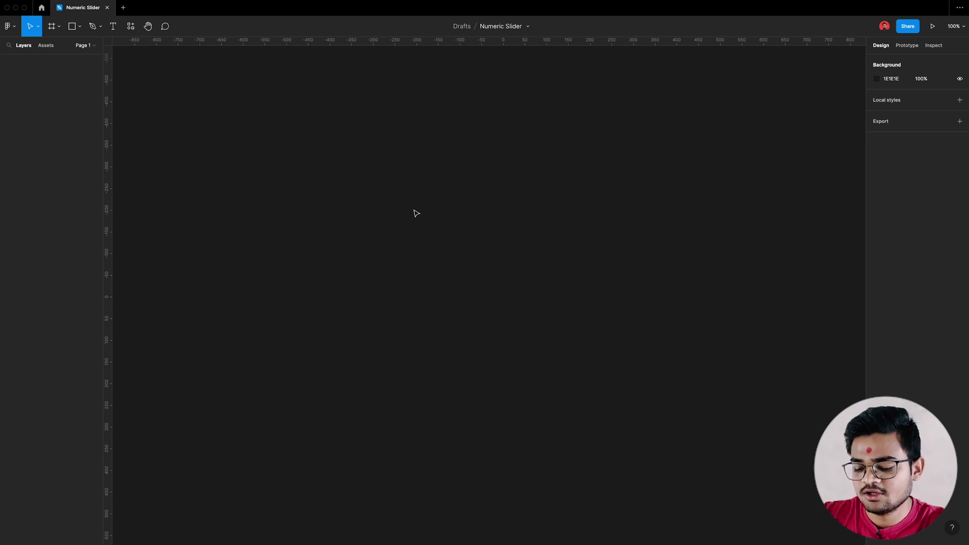
key(f)
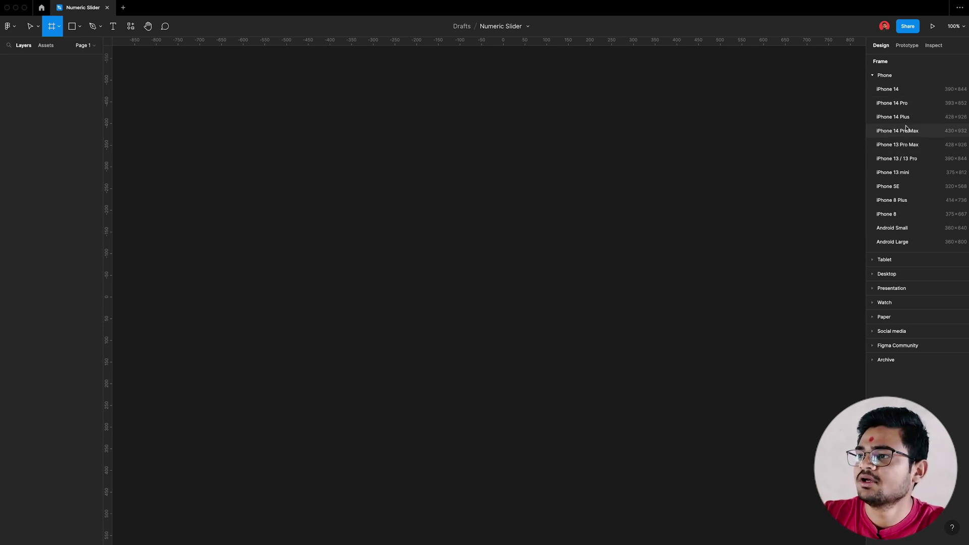
Add an iPhone 13 mini frame named 1.
click(904, 179)
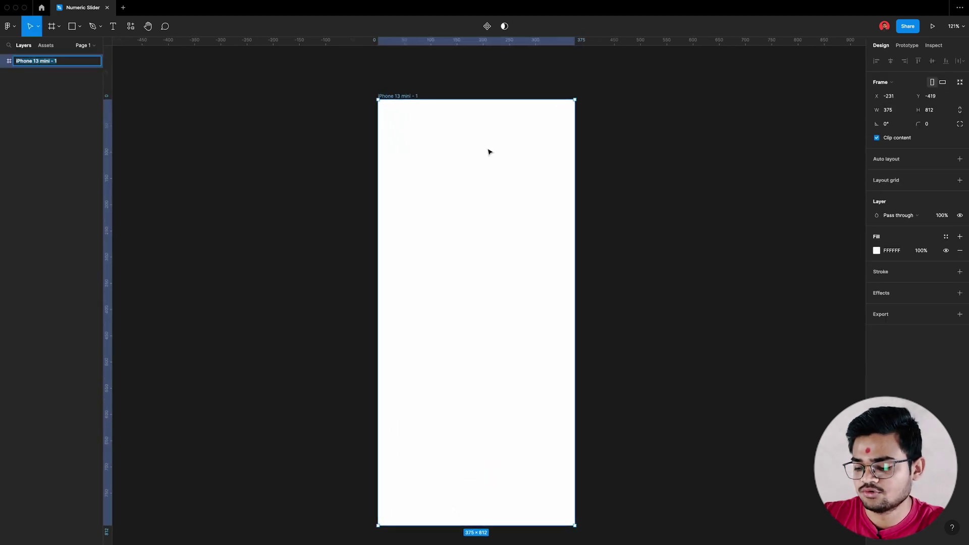
text(1)
key(Return)
scroll(575, 254, down, 1)
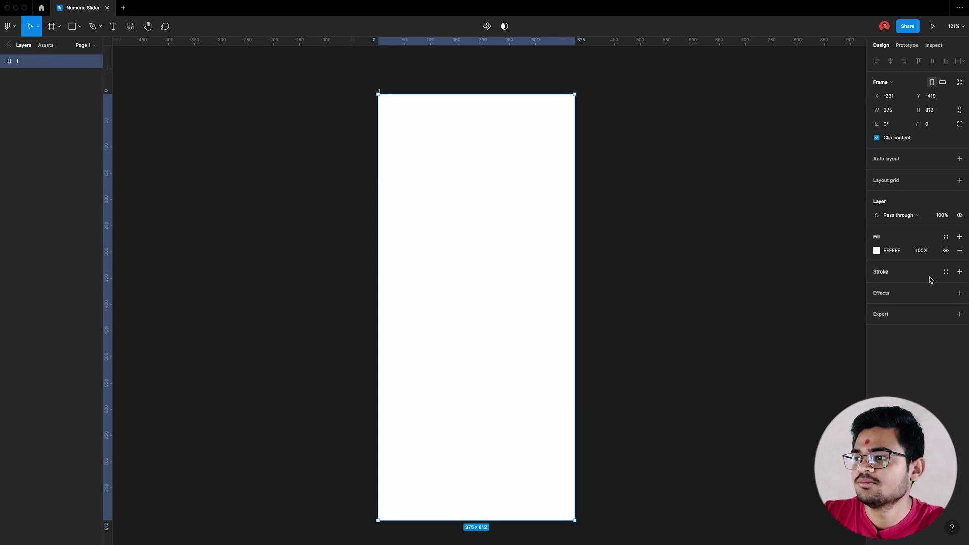
click(877, 251)
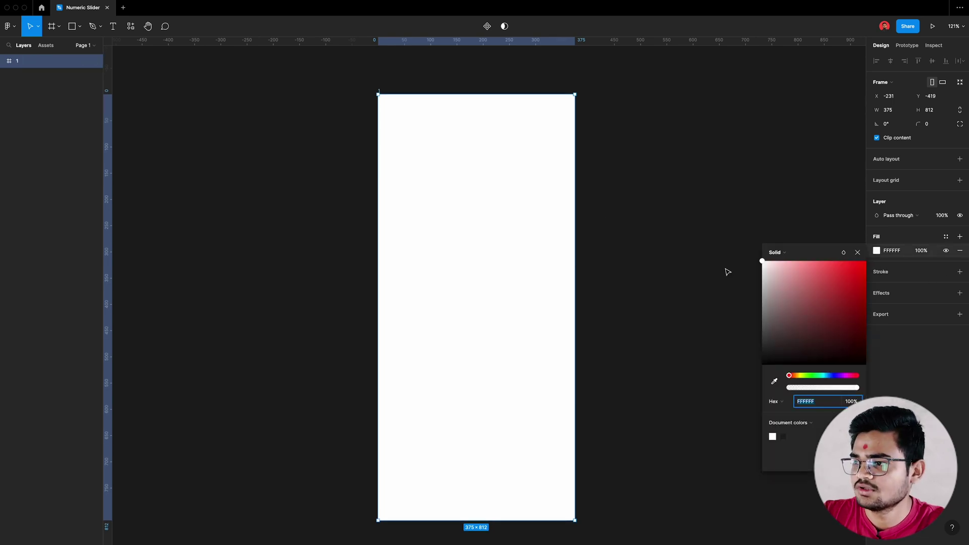
click(860, 255)
key(r)
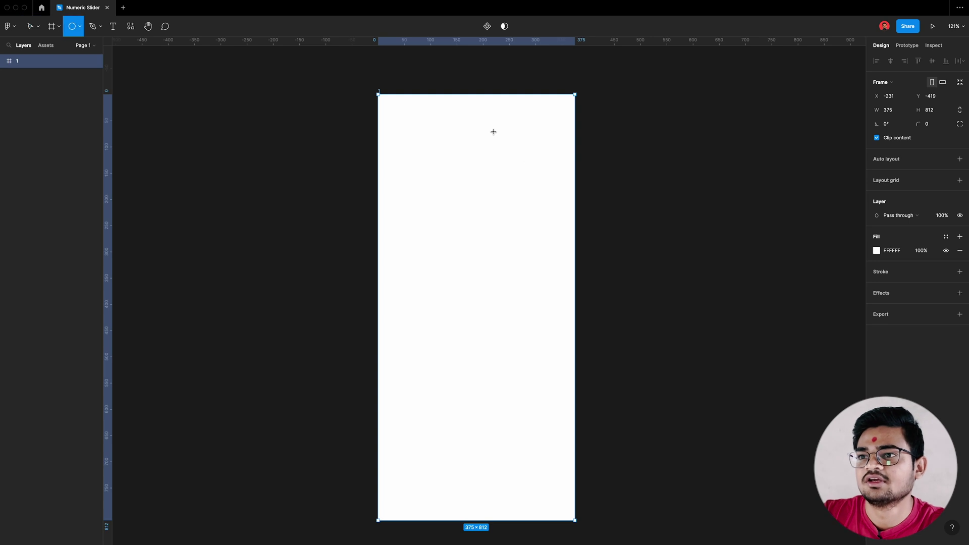
key(Escape)
Paste the dark double-arc background image into frame 1 and shrink it to fit.
click(382, 94)
key(ctrl+v)
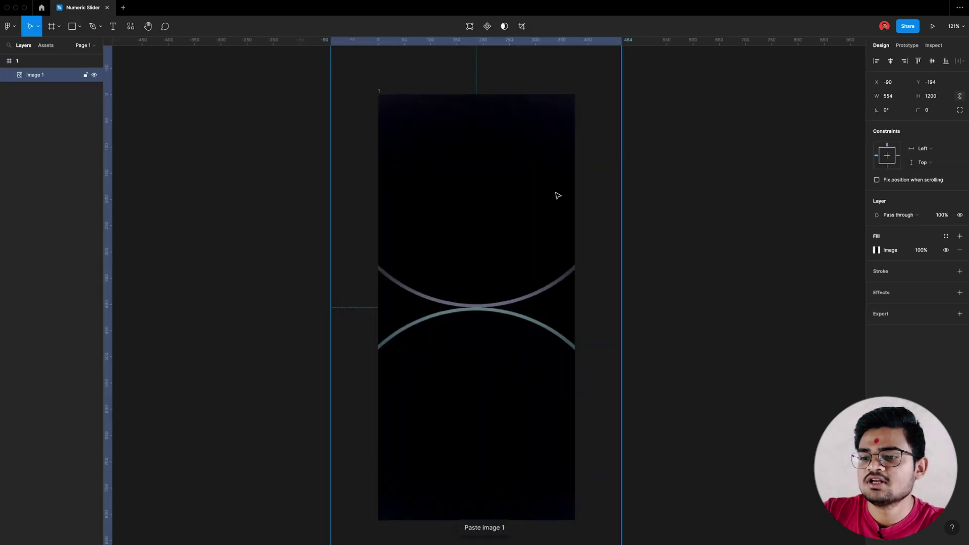
scroll(557, 195, down, 5)
drag(563, 59, 526, 122)
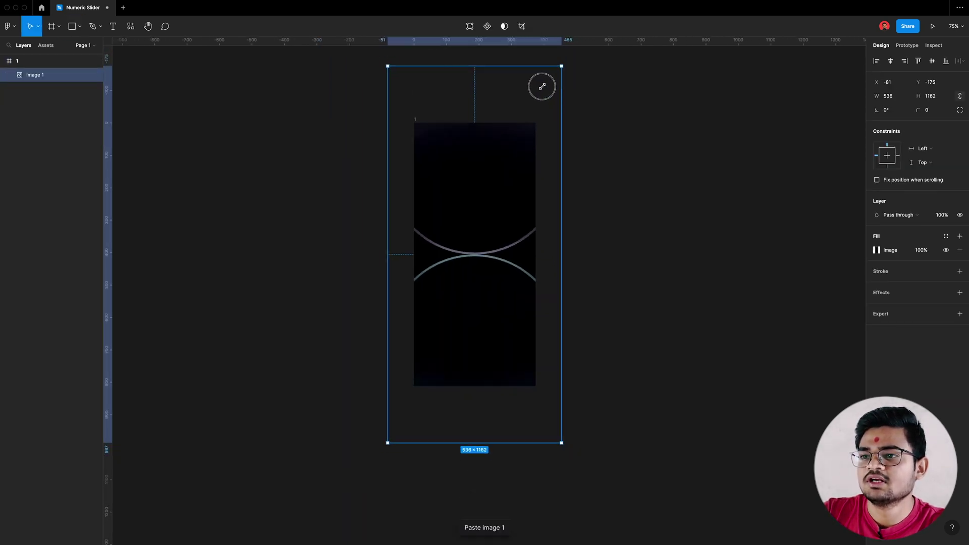
click(651, 173)
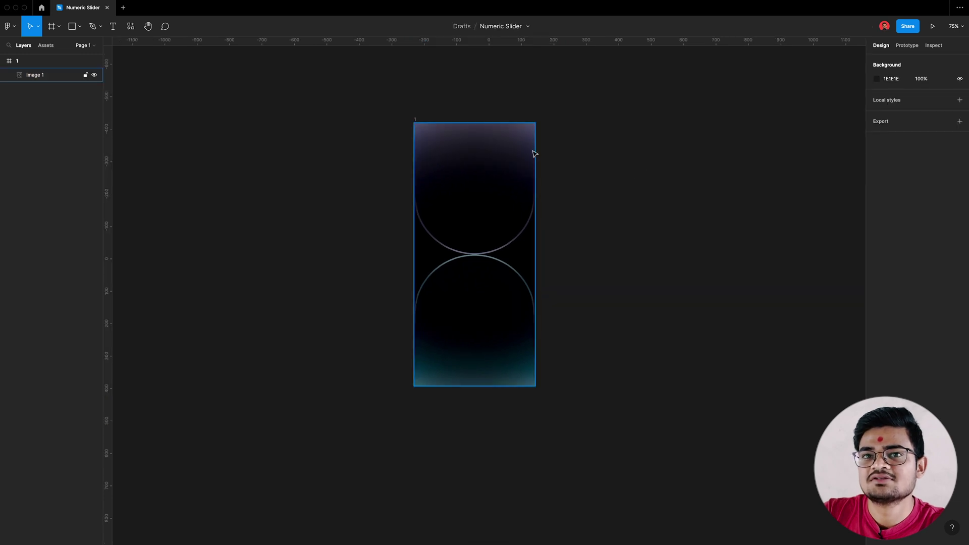
scroll(574, 185, up, 3)
scroll(599, 212, up, 2)
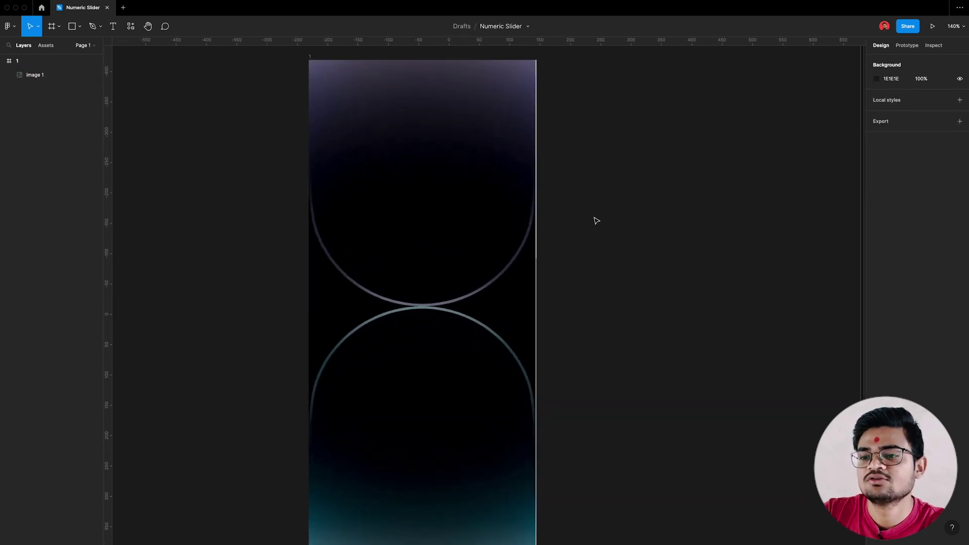
scroll(595, 219, up, 2)
scroll(365, 283, down, 2)
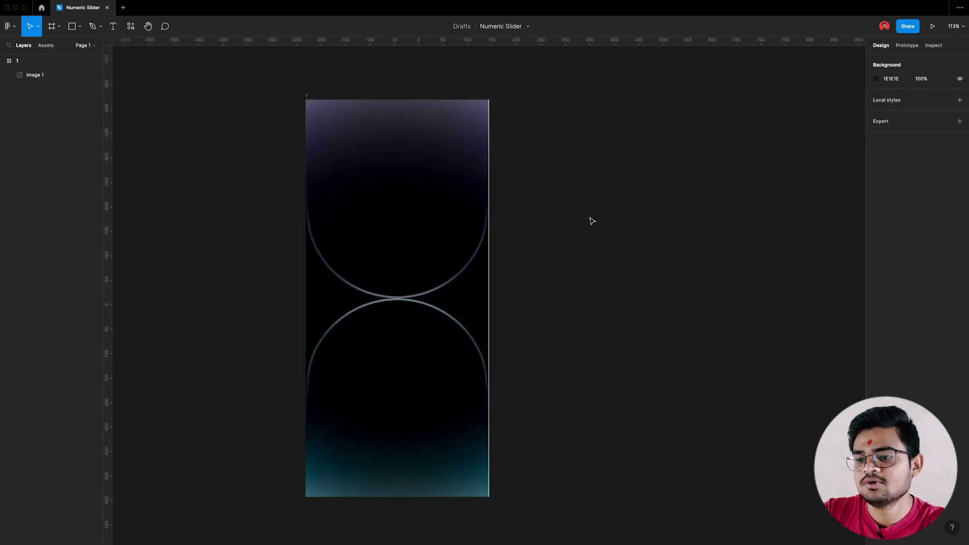
Check that the background image measures exactly 374×812, matching the frame.
click(392, 249)
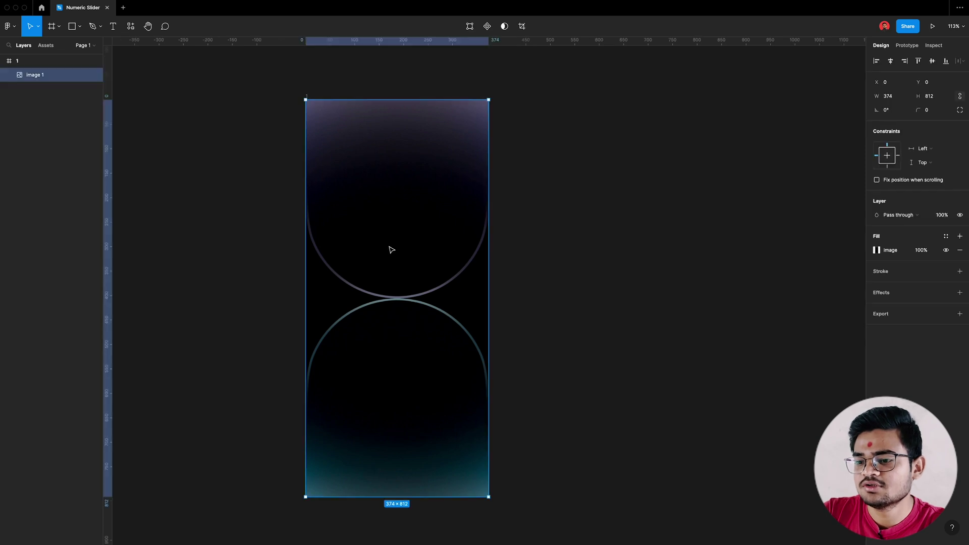
click(613, 393)
scroll(658, 337, right, 3)
scroll(499, 143, right, 2)
scroll(460, 125, up, 5)
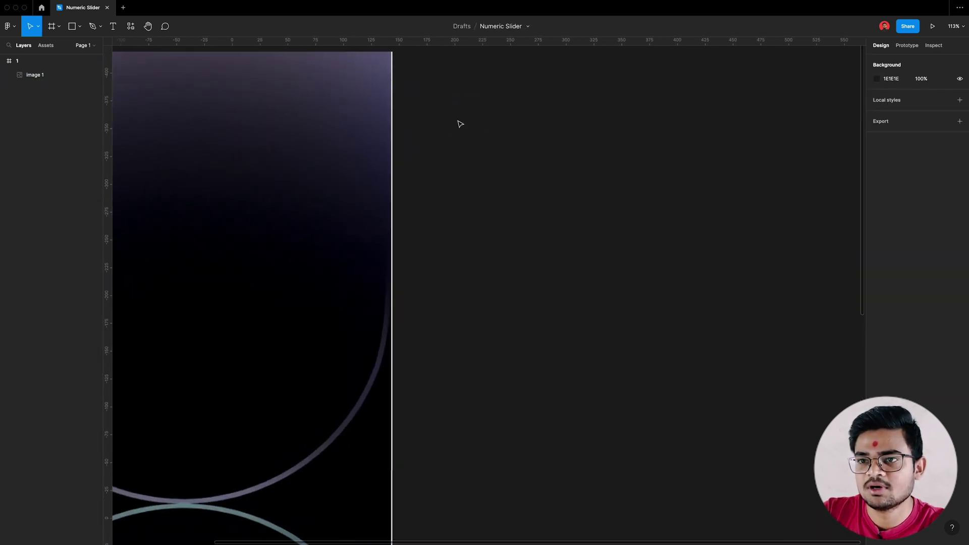
scroll(460, 124, up, 1)
Add a white '1' text layer beside the frame at font size 32.
key(t)
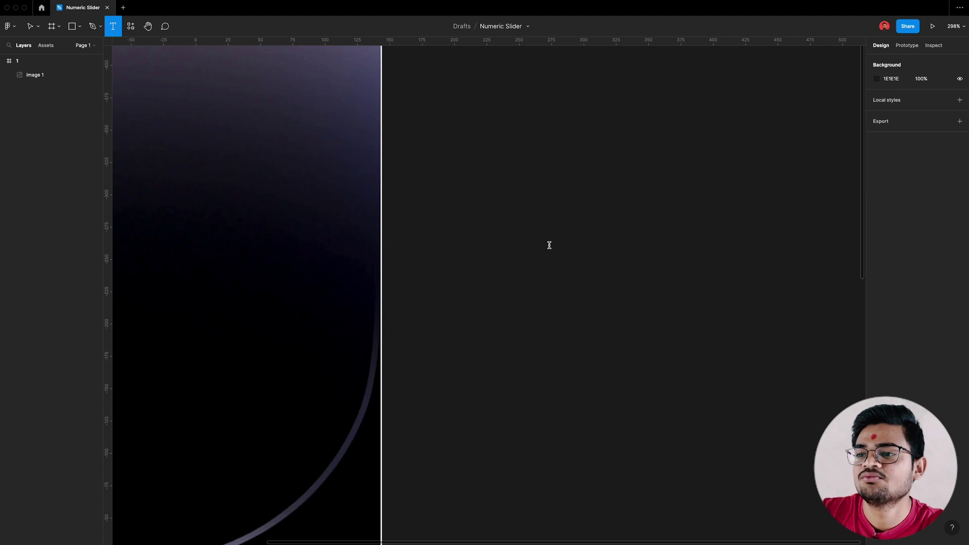
click(549, 245)
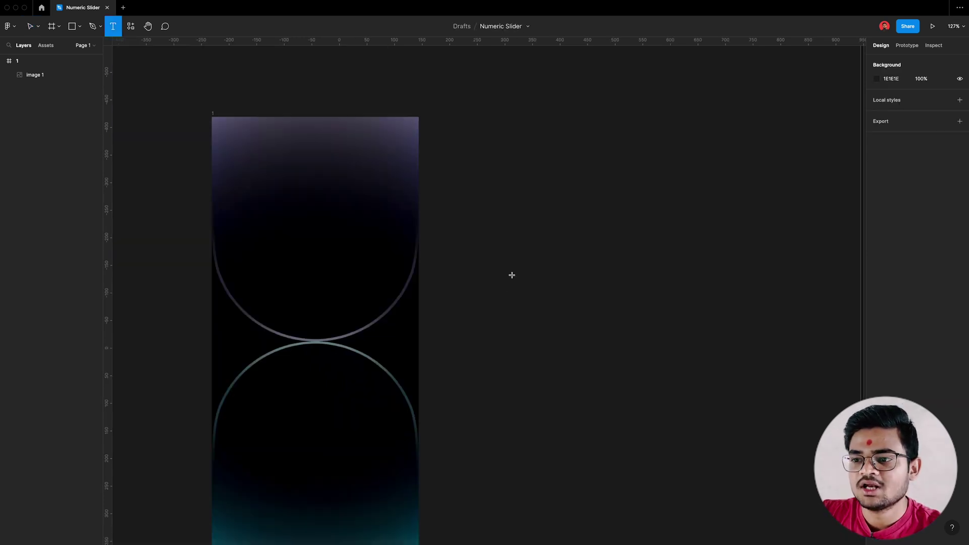
click(512, 275)
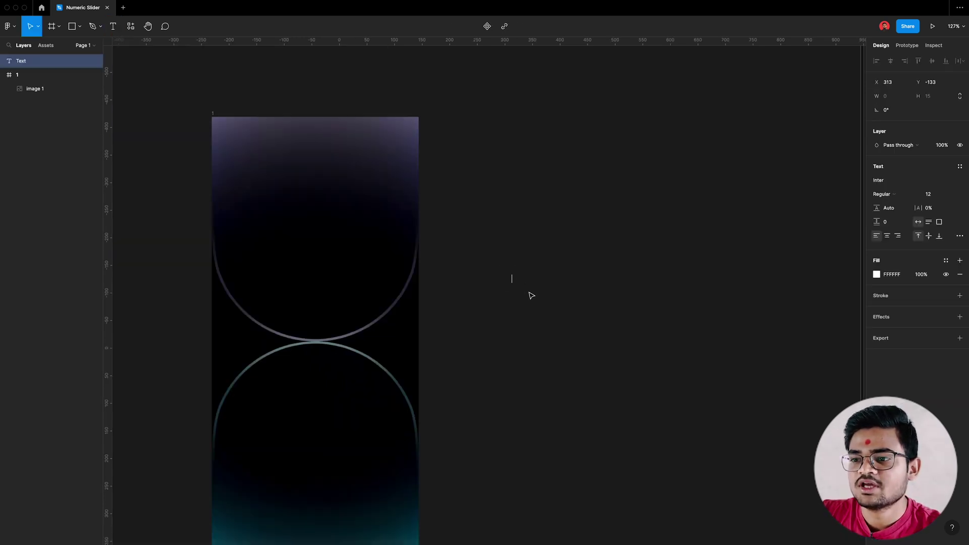
scroll(519, 284, up, 3)
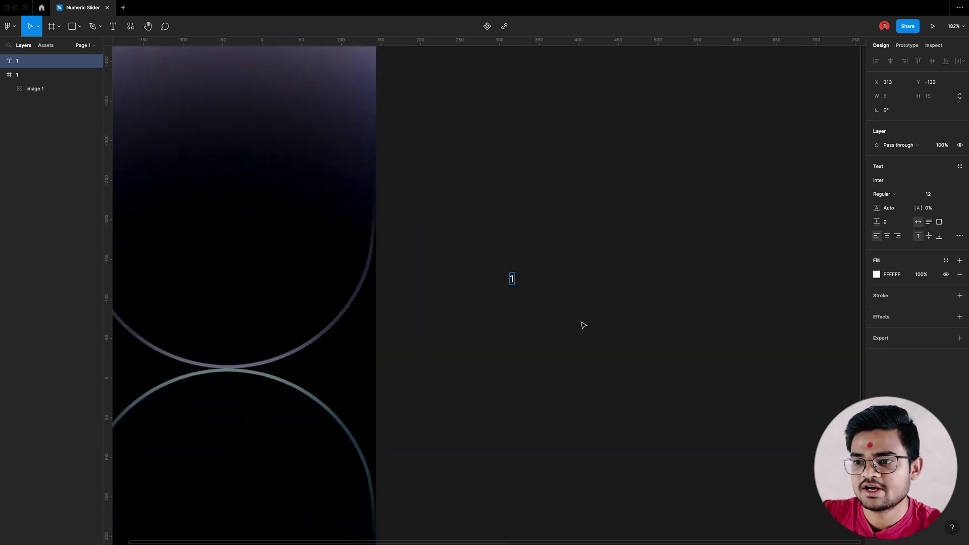
key(Escape)
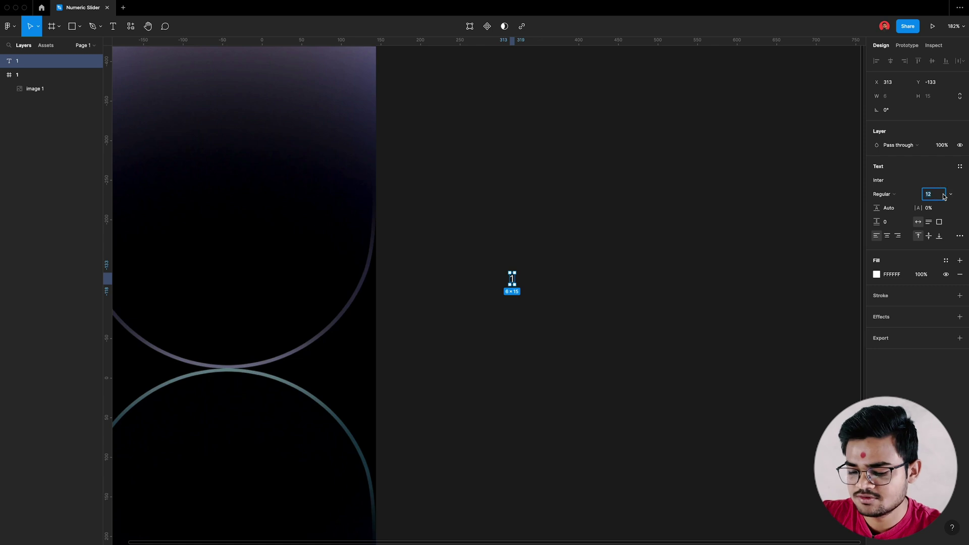
text(32)
key(Return)
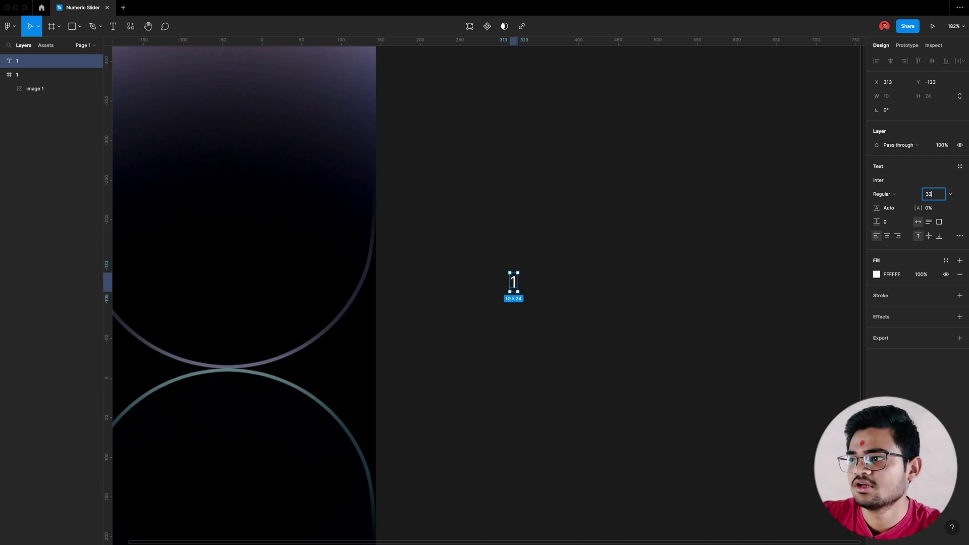
key(Return)
key(ctrl+b)
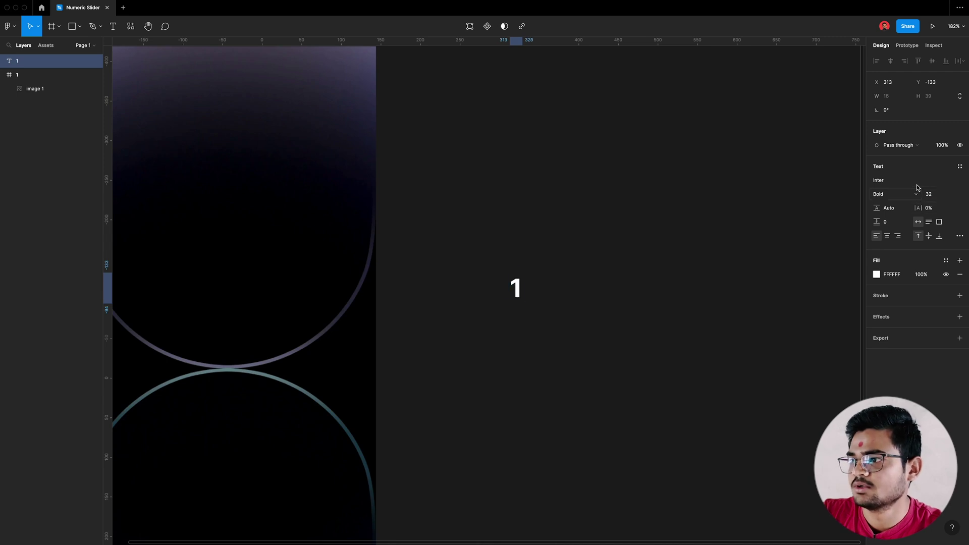
Set the '1' to the Gilroy font in Regular weight.
click(917, 182)
text(Gilroy)
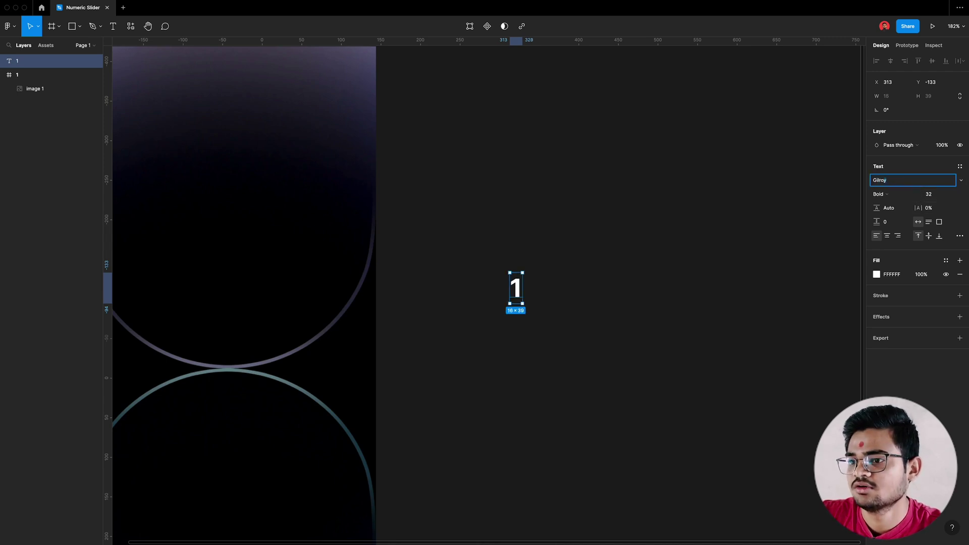
key(Return)
click(916, 191)
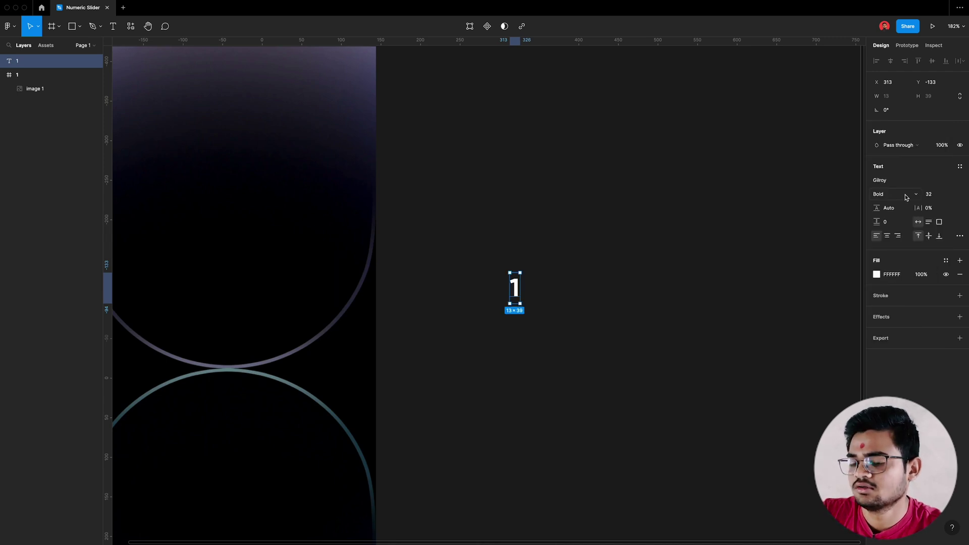
click(904, 194)
click(891, 219)
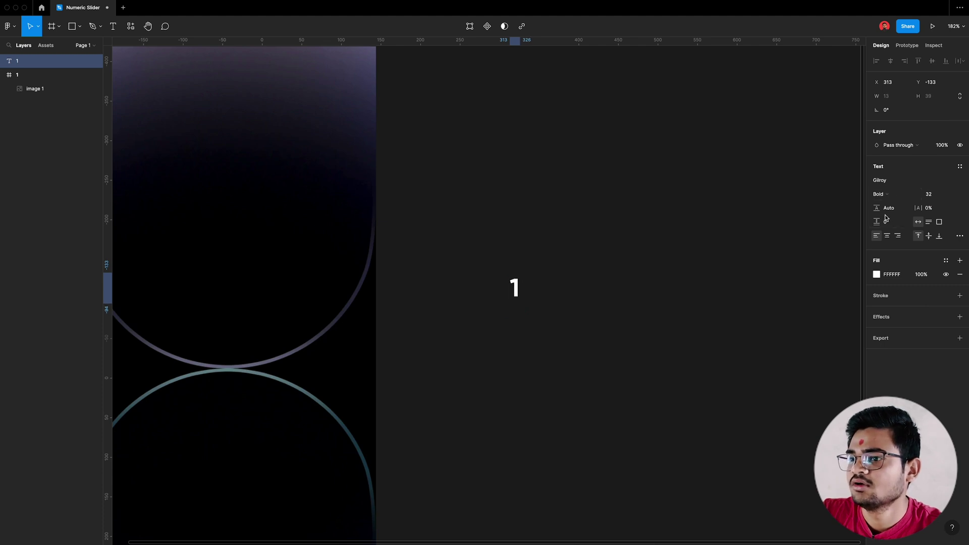
click(606, 280)
scroll(599, 285, down, 2)
Duplicate the '1' downward with Ctrl+D into a vertical column of copies.
click(515, 241)
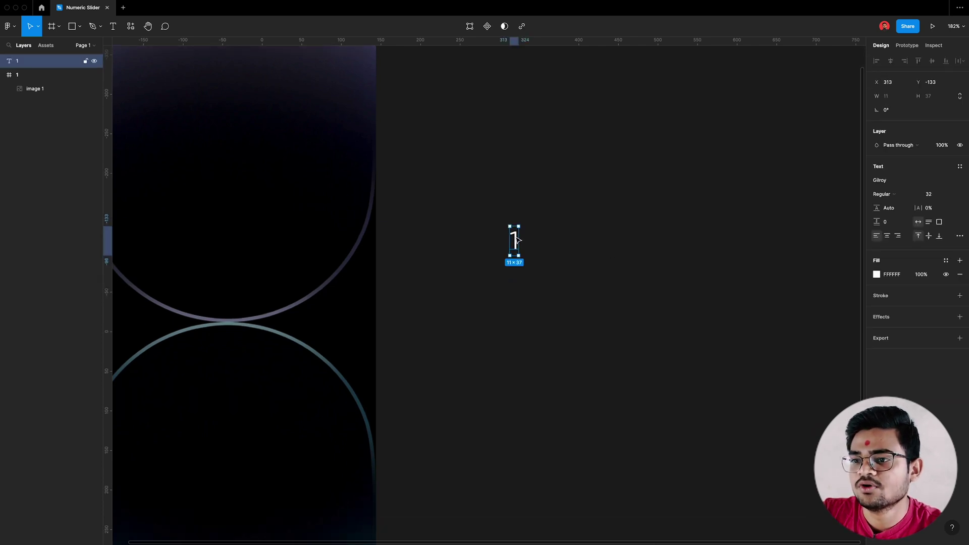
drag(515, 240, 514, 269)
key(ctrl+d)
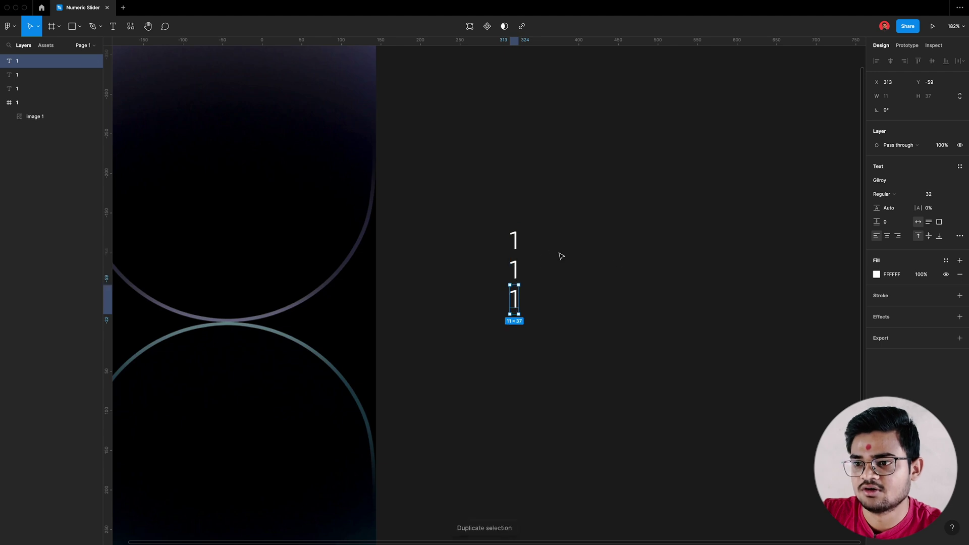
key(ctrl+d)
key(ctrl+d)
key(ctrl+d)
key(ctrl+d)
key(ctrl+d)
key(ctrl+d)
scroll(638, 260, down, 2)
scroll(639, 260, down, 3)
key(ctrl+d)
key(ctrl+d)
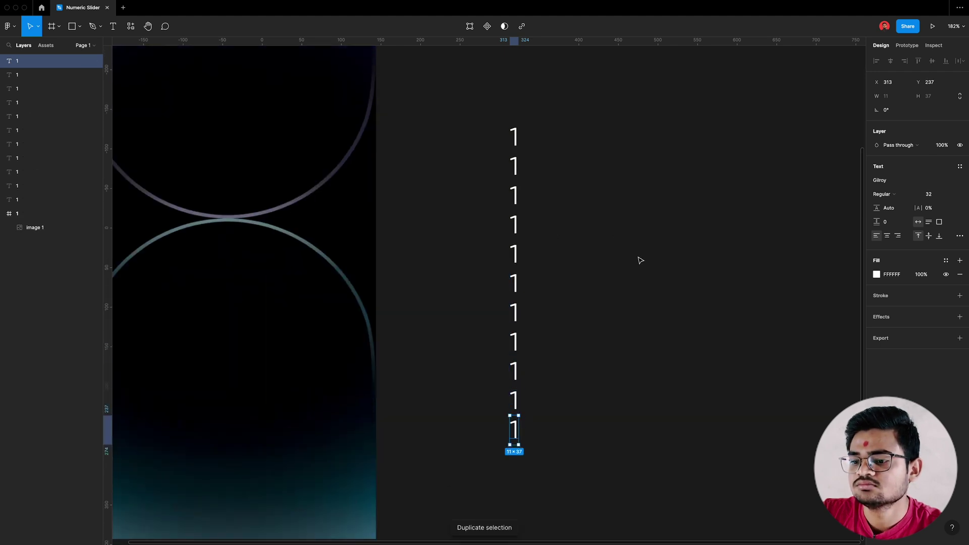
key(ctrl+d)
key(ctrl+d)
key(ctrl+d)
scroll(640, 261, down, 2)
key(ctrl+d)
key(ctrl+d)
key(ctrl+d)
key(ctrl+d)
key(ctrl+d)
scroll(640, 261, up, 3)
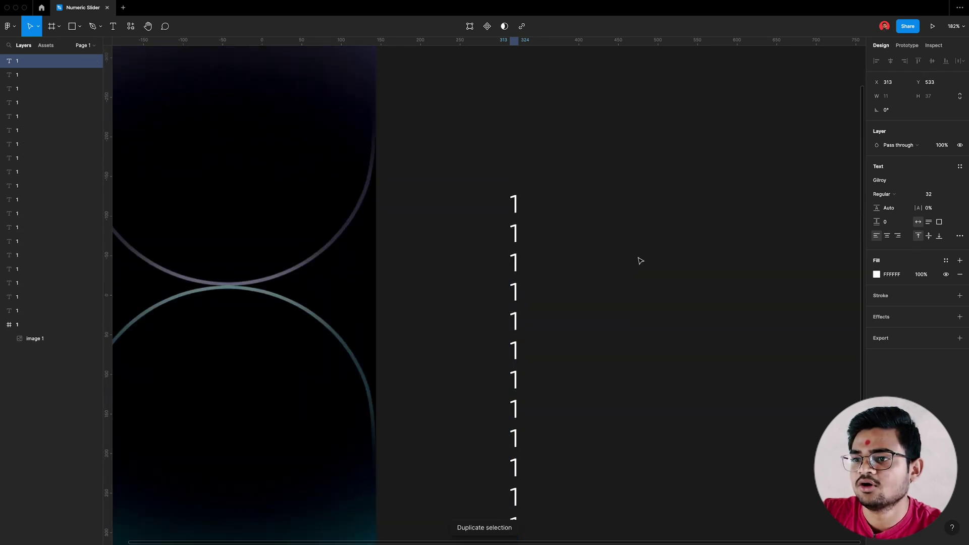
Renumber the second through tenth copies as 2 to 10.
click(515, 235)
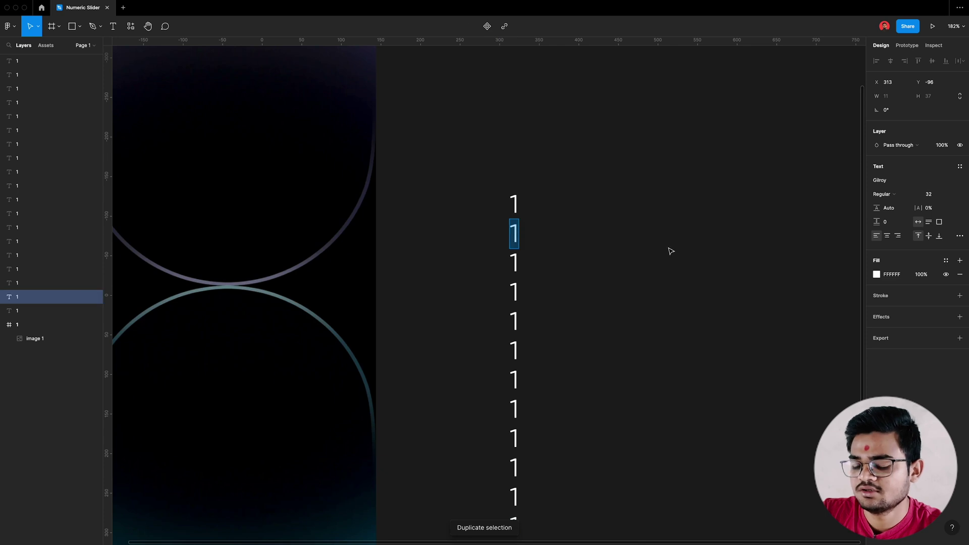
key(Return)
text(2)
key(Escape)
key(Tab)
key(Return)
text(3)
key(Escape)
key(Tab)
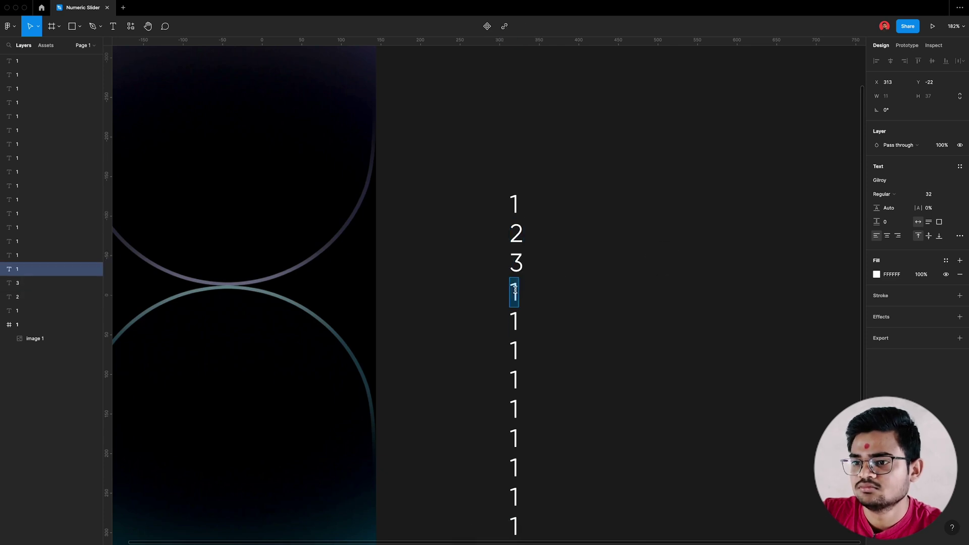
key(Return)
key(4)
key(Escape)
key(Tab)
key(Return)
key(5)
key(Escape)
key(Tab)
key(Return)
key(6)
key(Escape)
key(Tab)
key(Return)
key(7)
key(Escape)
key(Tab)
Renumber the following copies as 11 through 16.
key(Return)
key(8)
key(Escape)
key(Tab)
key(Return)
key(9)
key(Escape)
key(Tab)
scroll(616, 418, down, 2)
key(Return)
key(1)
key(0)
key(Escape)
key(Tab)
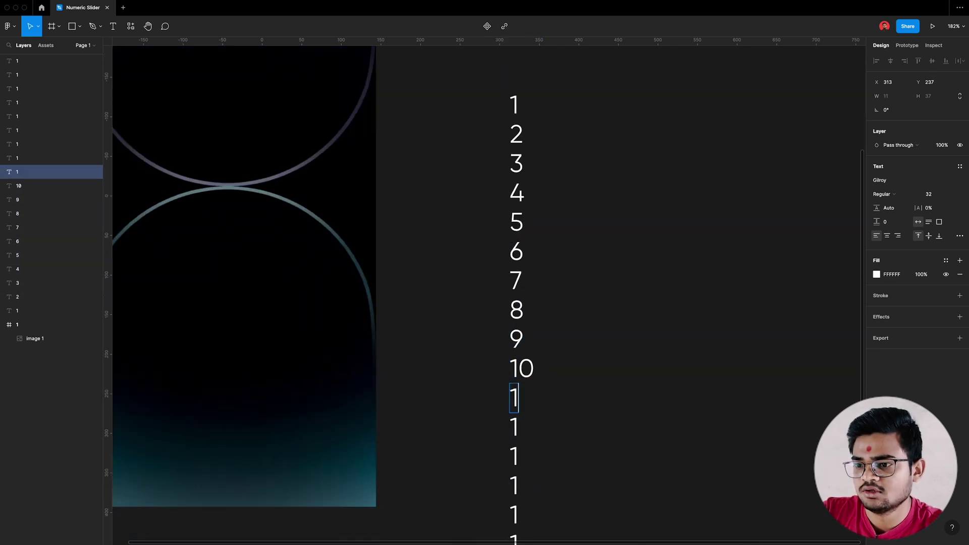
key(Return)
key(1)
key(1)
key(Escape)
key(Tab)
key(Return)
key(1)
key(2)
key(Escape)
key(Tab)
scroll(523, 435, down, 2)
key(Return)
key(1)
key(3)
Renumber the last copies 17 to 19, then add one more copy reading 20.
key(Escape)
key(Tab)
key(Return)
key(1)
key(4)
key(Escape)
key(Tab)
key(Return)
key(1)
key(5)
key(Escape)
scroll(523, 434, down, 2)
key(Tab)
key(Return)
key(1)
key(6)
key(Escape)
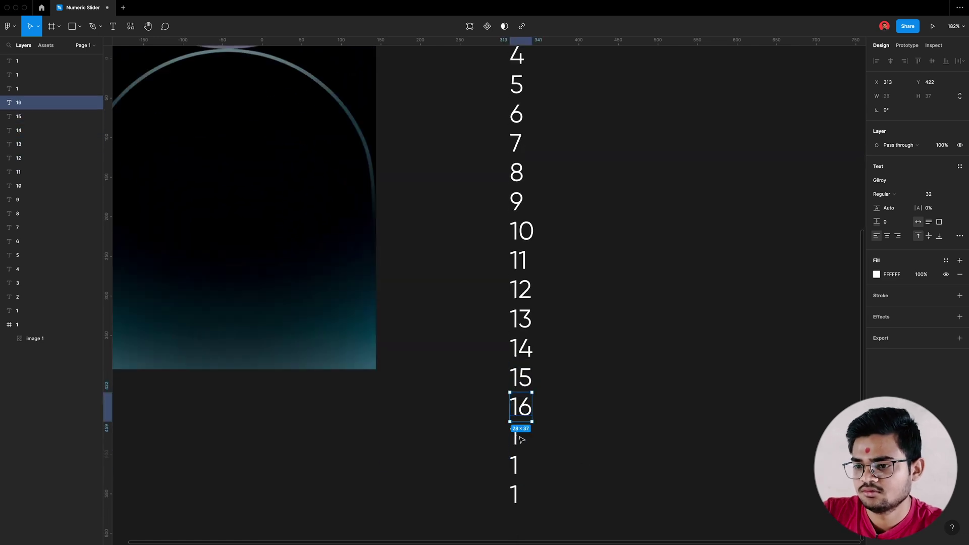
key(Tab)
key(Return)
key(1)
key(7)
key(Escape)
key(Tab)
key(Return)
key(1)
key(8)
key(Escape)
key(Tab)
key(Return)
key(1)
key(9)
key(Escape)
scroll(556, 478, down, 1)
key(ctrl+d)
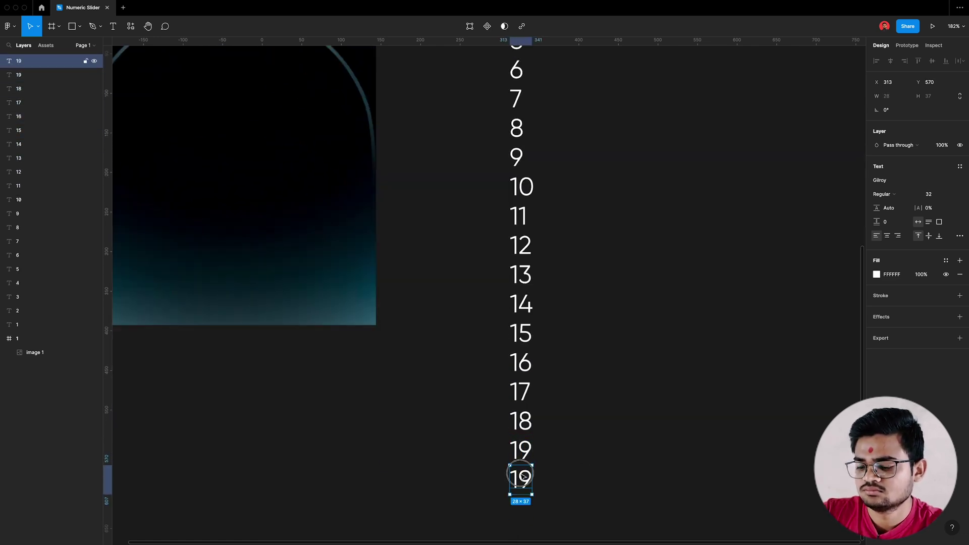
key(Return)
key(2)
key(0)
key(Escape)
scroll(445, 392, down, 5)
scroll(450, 397, up, 1)
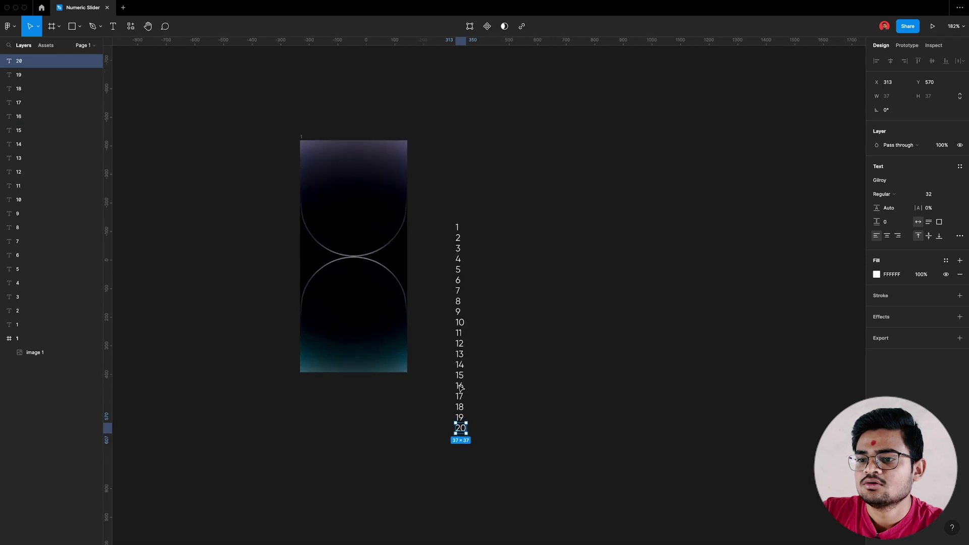
scroll(460, 388, up, 2)
Center-align numbers 1–20 and wrap them in a vertical auto-layout frame aligned top-right.
drag(515, 463, 440, 152)
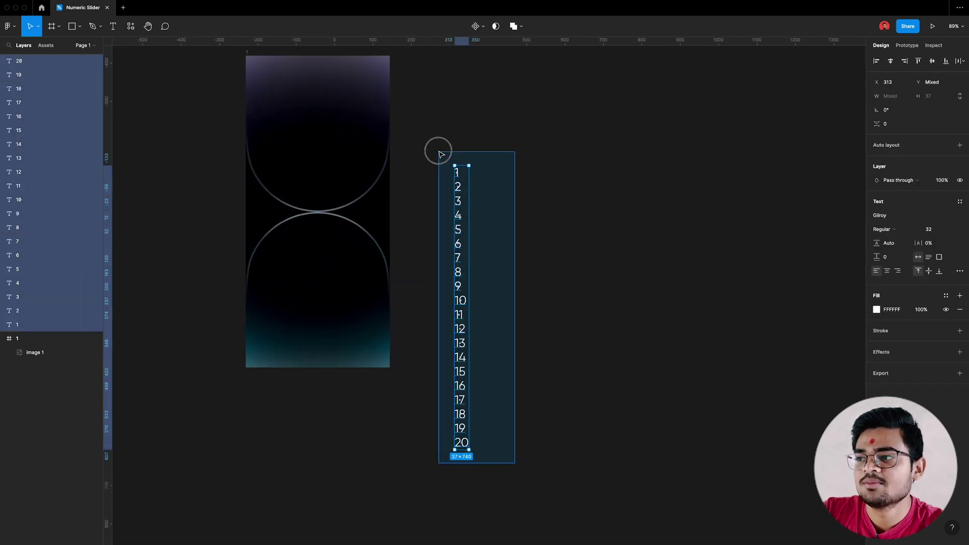
click(890, 61)
ctrl+scroll(475, 197, up, 2)
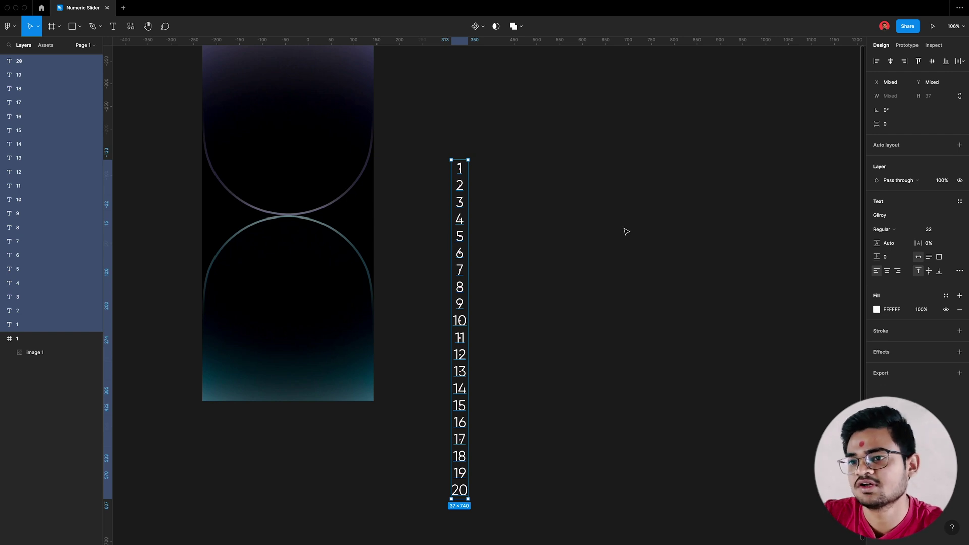
key(shift+a)
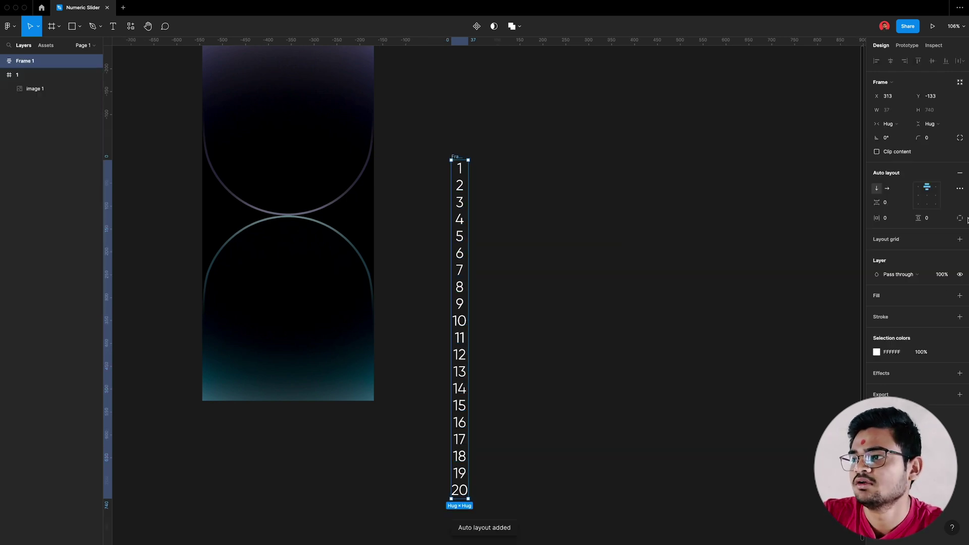
click(937, 188)
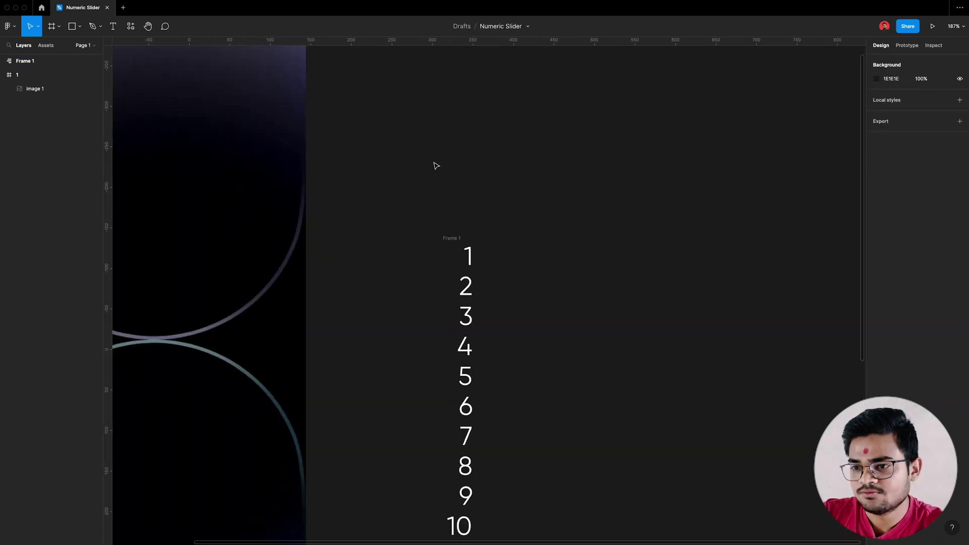
Draw a trial rectangle above the numbers, undo the column move, and delete the rectangle.
key(r)
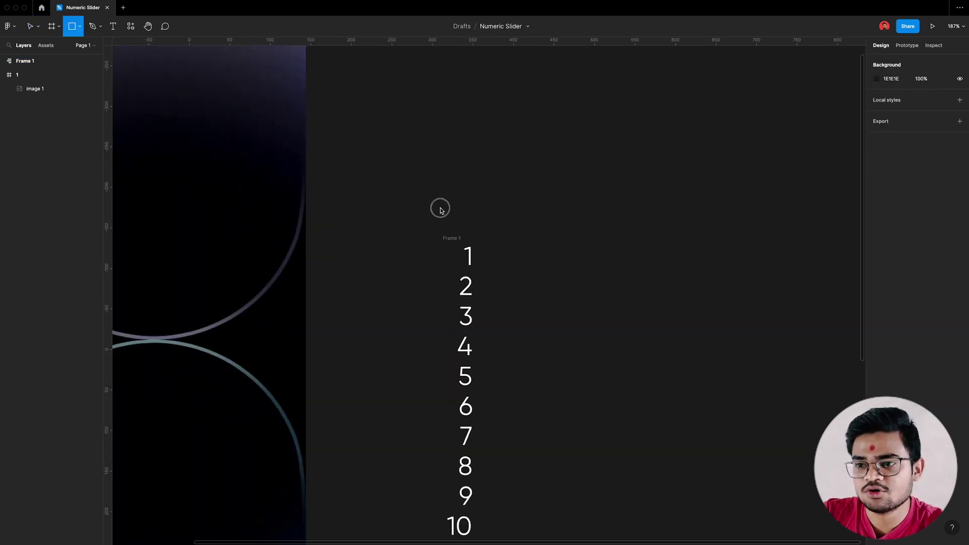
drag(419, 192, 506, 225)
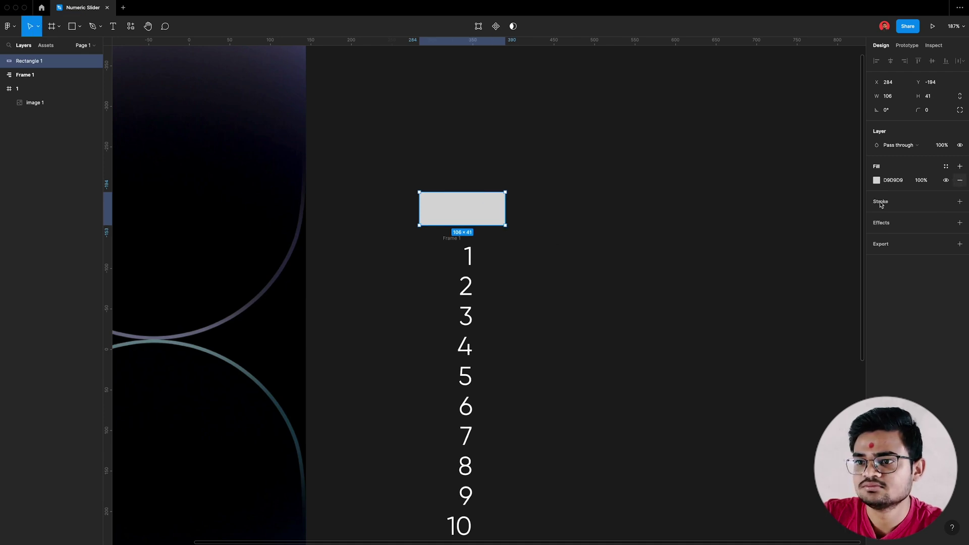
drag(454, 242, 453, 179)
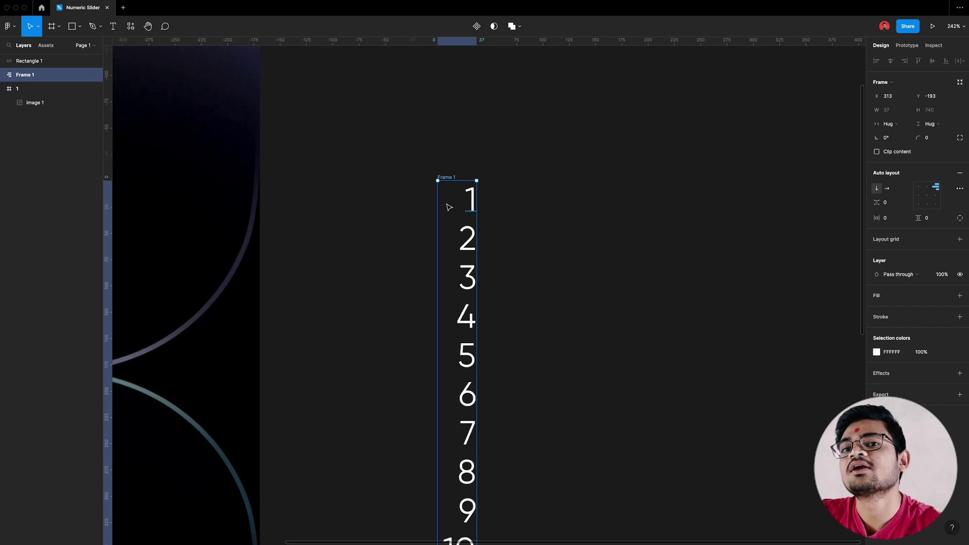
key(ctrl+z)
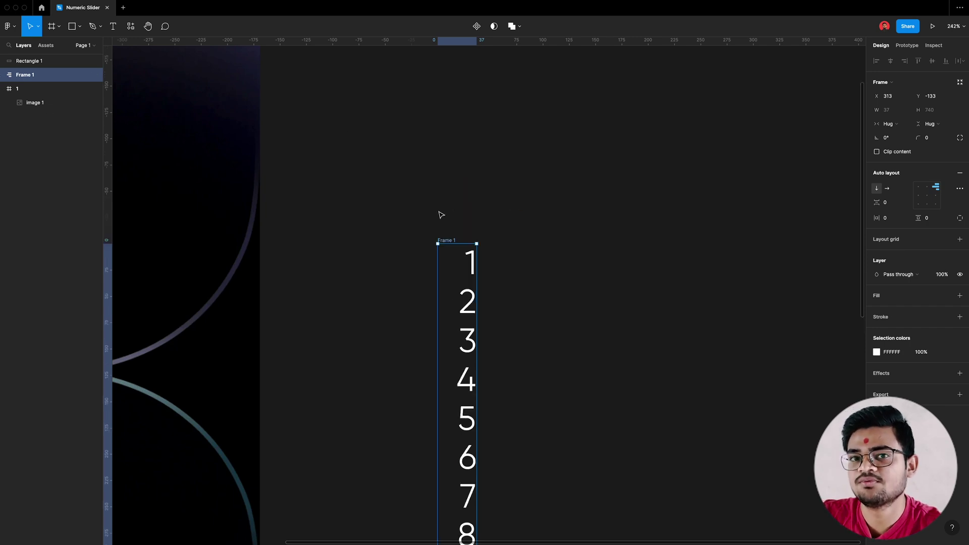
click(462, 202)
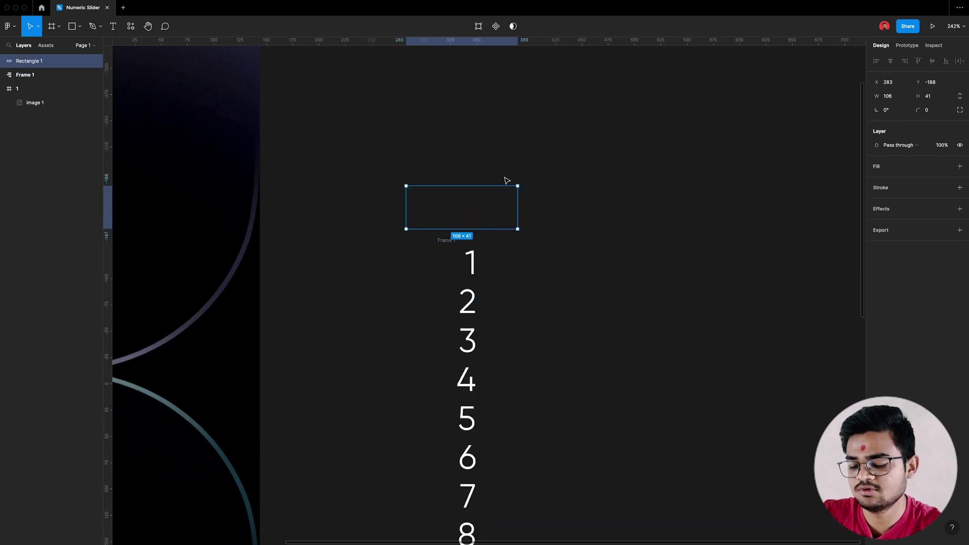
key(Delete)
Draw a small Frame 2 above the numbers, move the number column into it, and hide its fill.
key(f)
mouse_move(405, 179)
mouse_down()
mouse_move(511, 234)
mouse_move(530, 233)
mouse_up()
click(454, 245)
drag(447, 241, 451, 198)
click(418, 177)
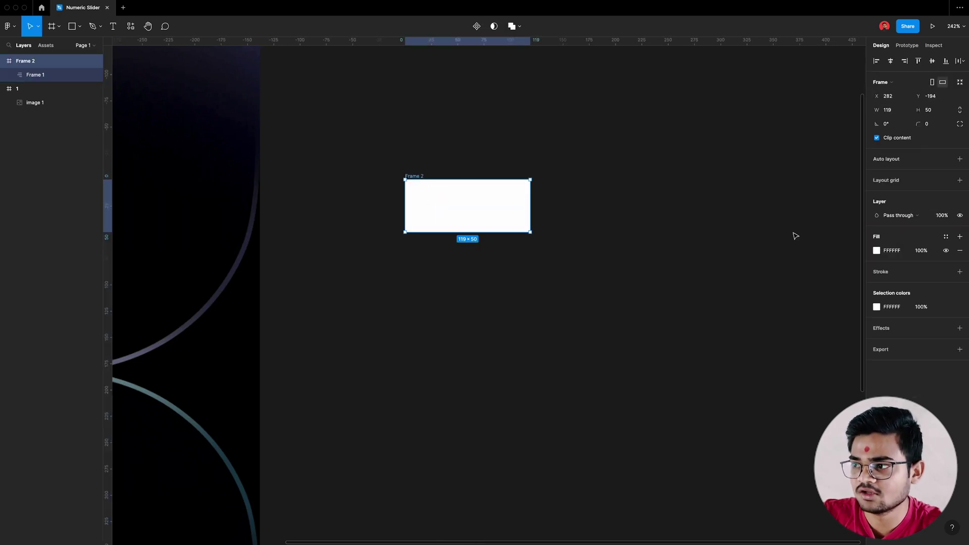
click(946, 251)
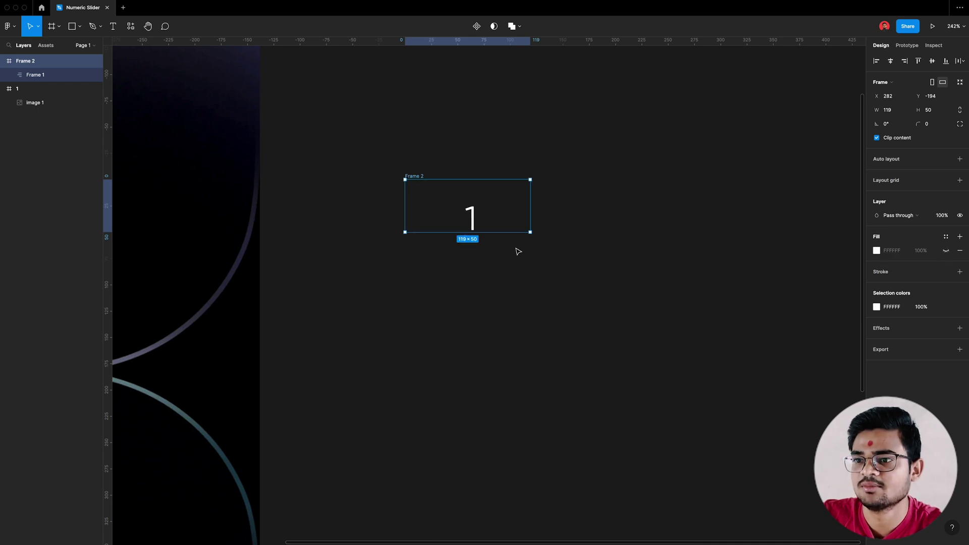
Narrow Frame 2 around the 1 and centre the number column horizontally inside it.
click(467, 222)
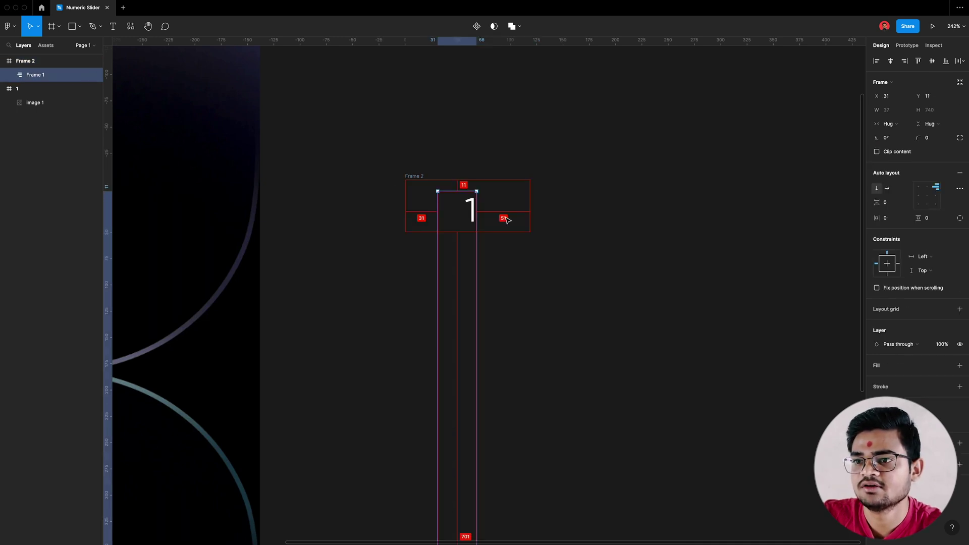
click(407, 177)
drag(533, 214, 507, 213)
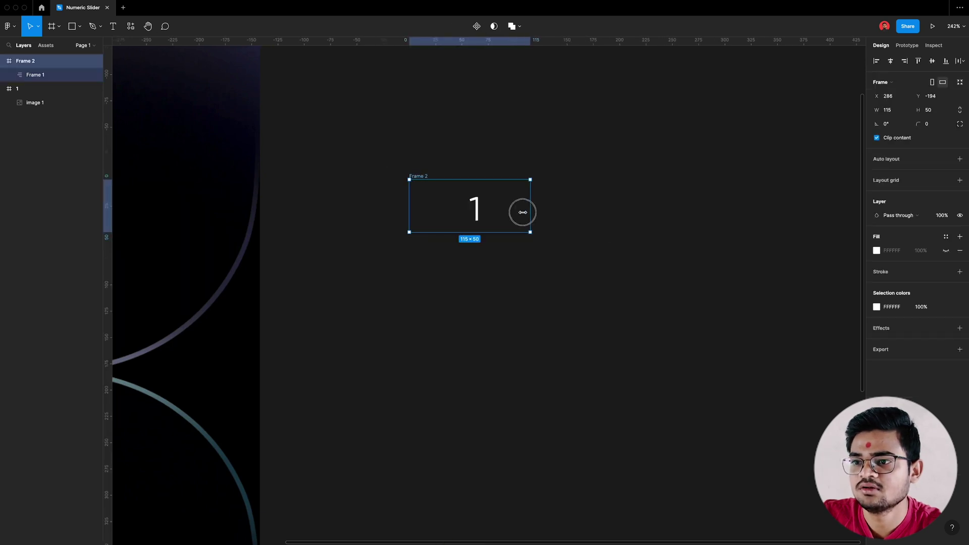
click(505, 213)
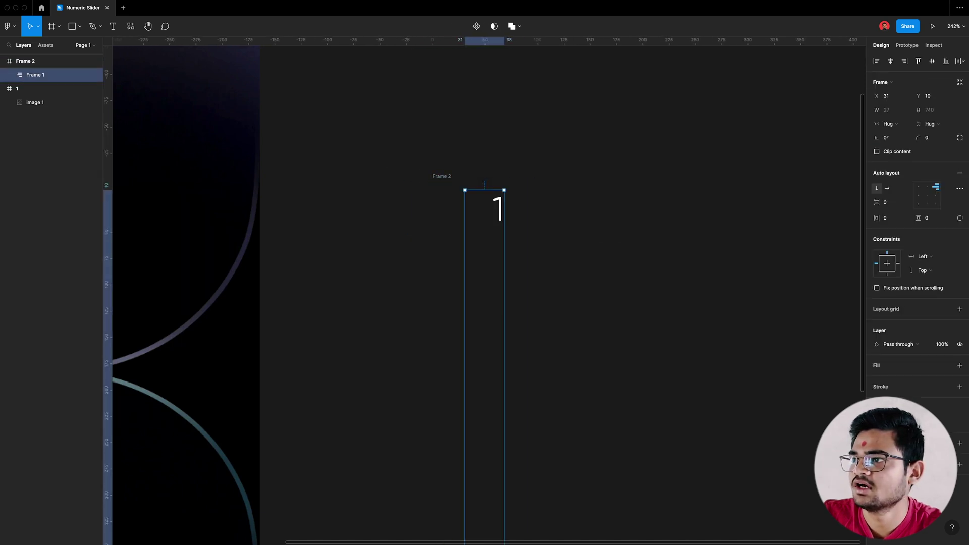
click(891, 61)
key(shift+Left)
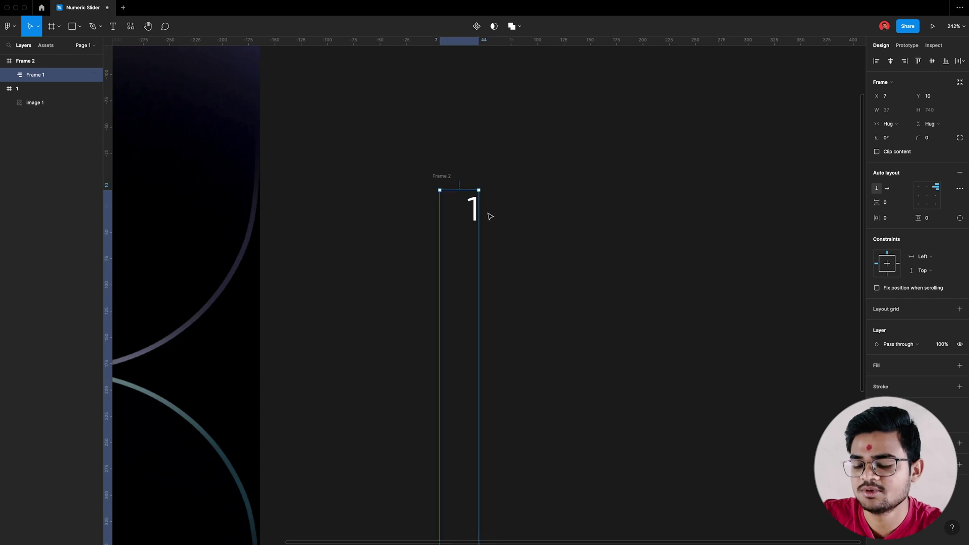
Add a K text label beside the 1 and raise it level with the number.
key(t)
click(483, 204)
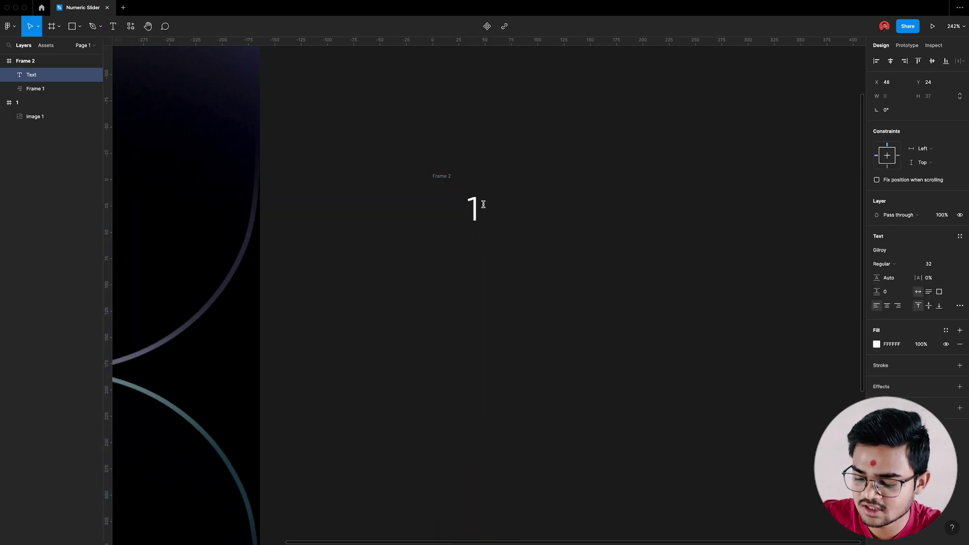
text(K)
key(Escape)
scroll(497, 222, up, 3)
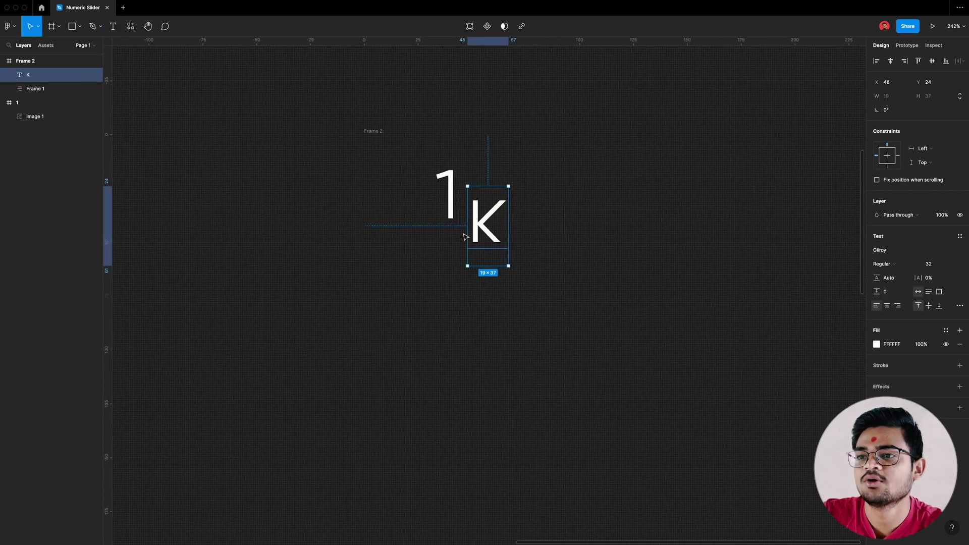
drag(483, 207, 483, 177)
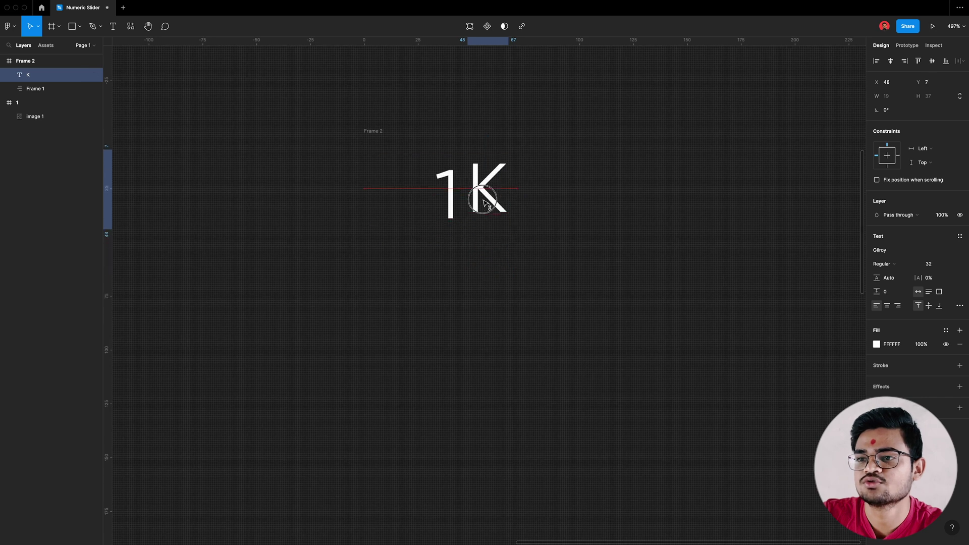
Nudge the number column and K together with arrow keys until 1K sits centred in Frame 2.
shift+click(443, 196)
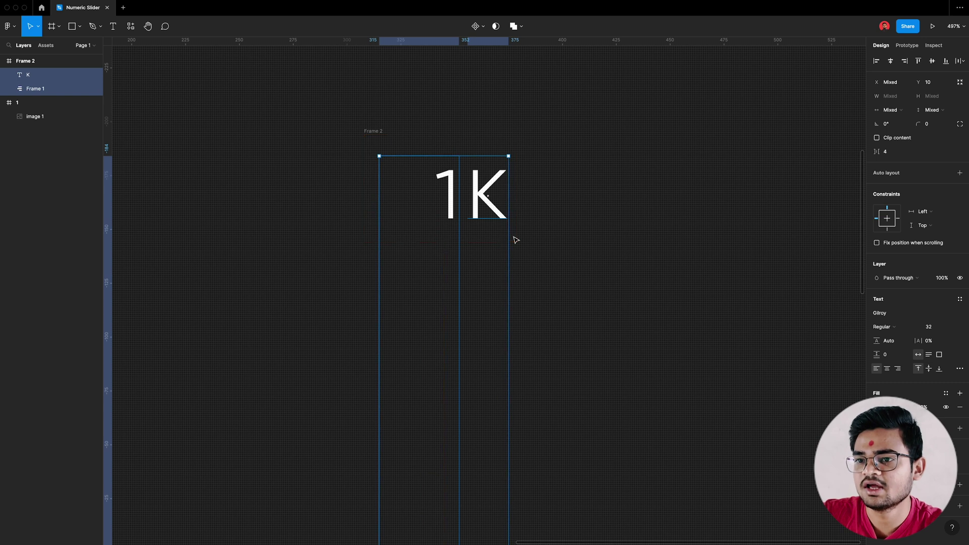
key(Left)
key(Left)
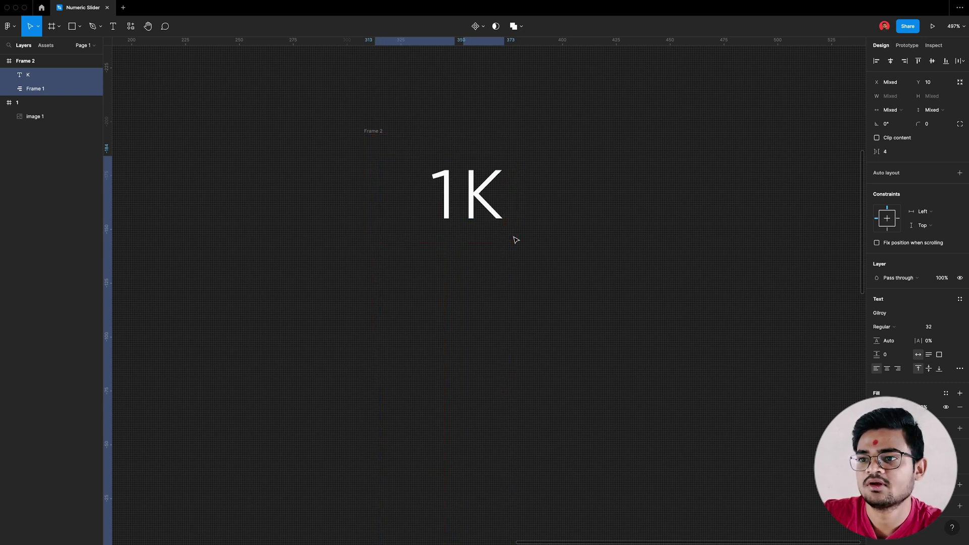
key(Right)
key(Up)
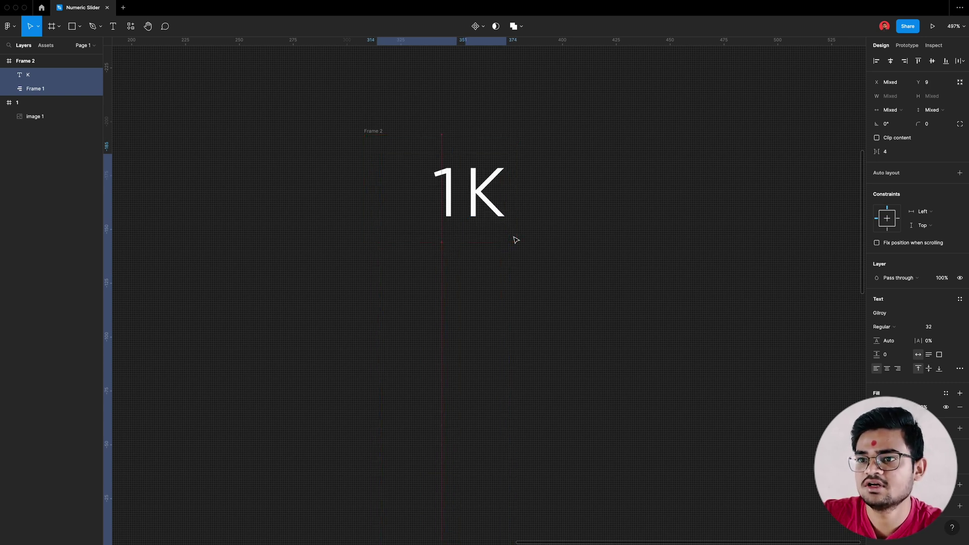
key(Up)
key(Left)
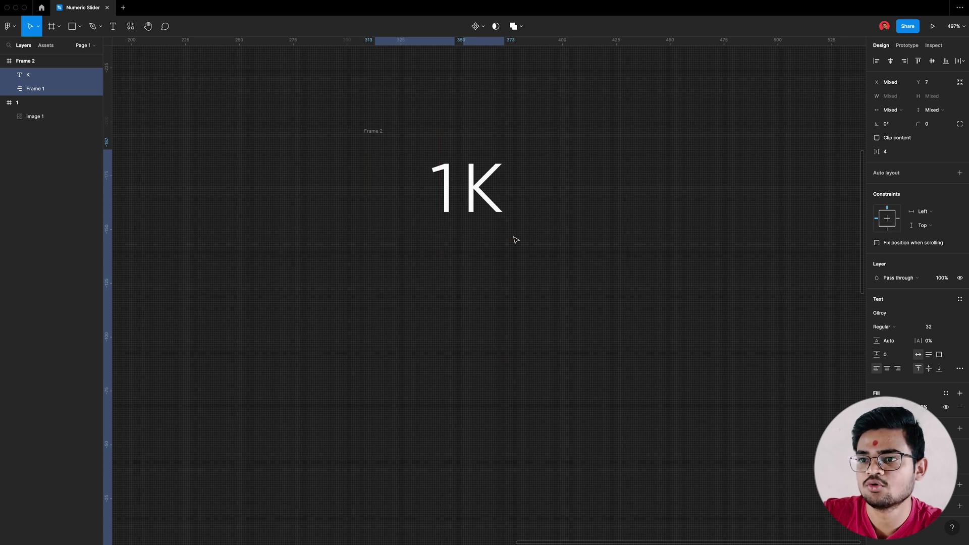
click(368, 120)
click(379, 136)
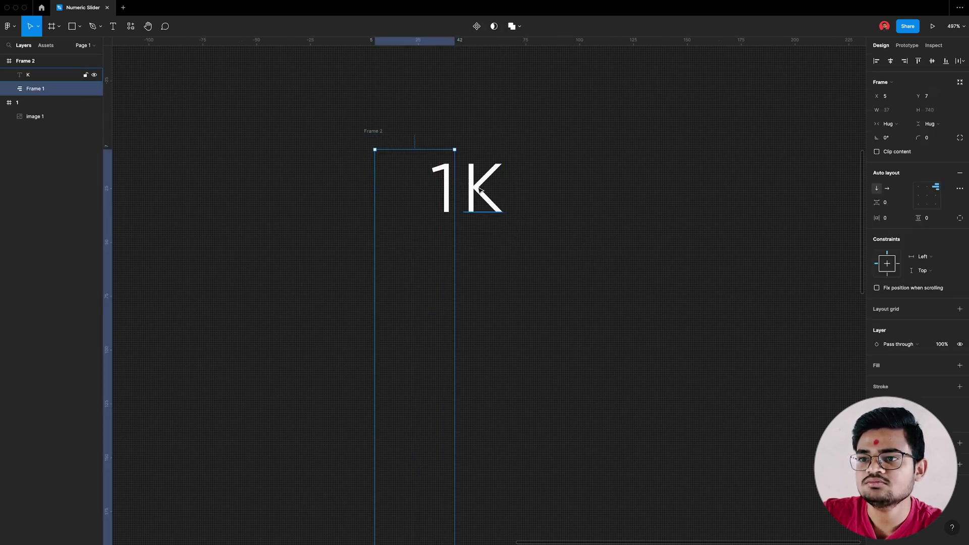
ctrl+scroll(502, 223, down, 5)
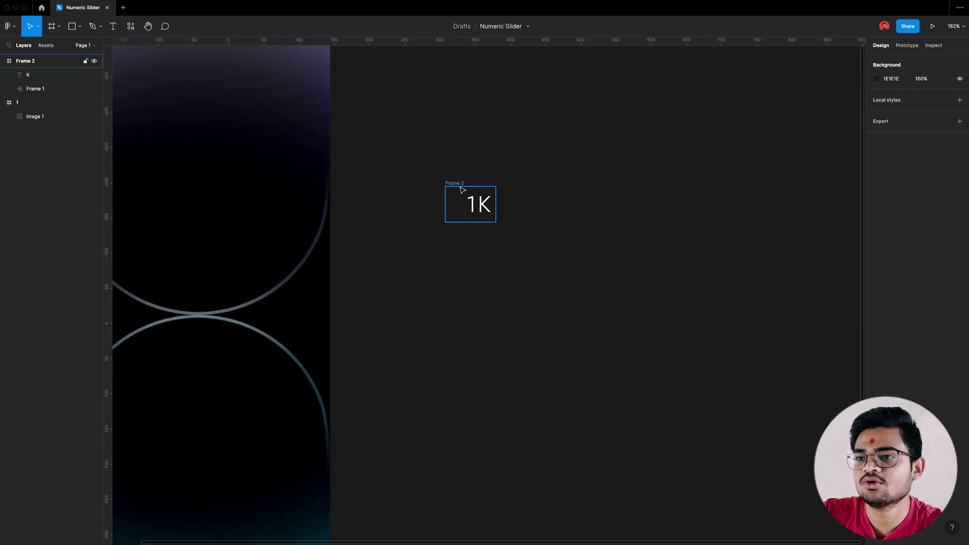
Move the 1K frame into the phone frame where the arcs meet and centre it vertically.
click(471, 202)
click(617, 240)
ctrl+scroll(611, 242, down, 5)
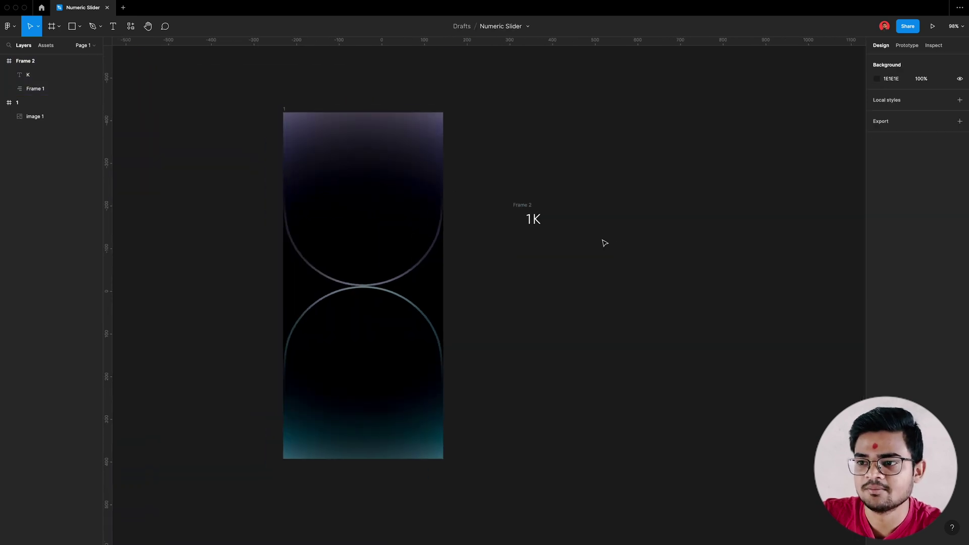
click(525, 206)
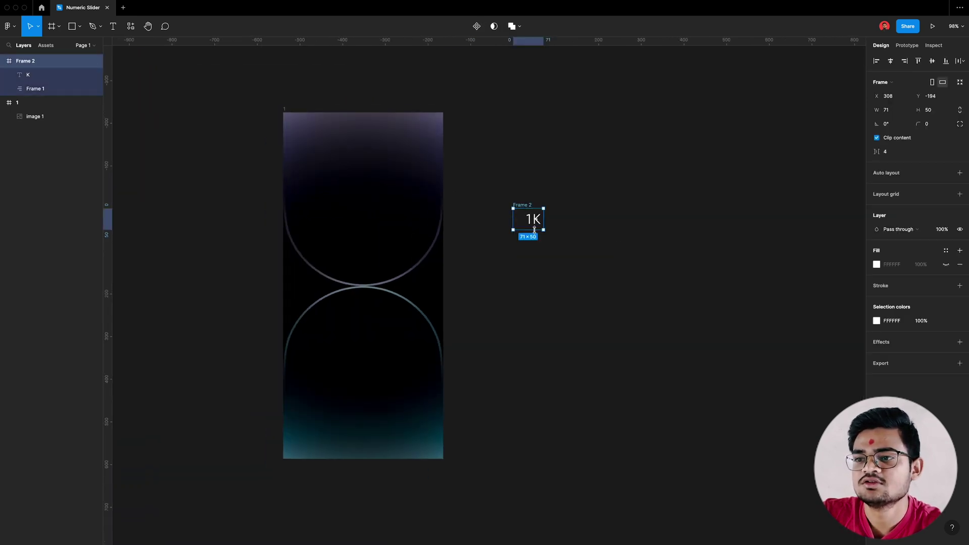
ctrl+scroll(534, 229, up, 5)
ctrl+scroll(737, 237, down, 5)
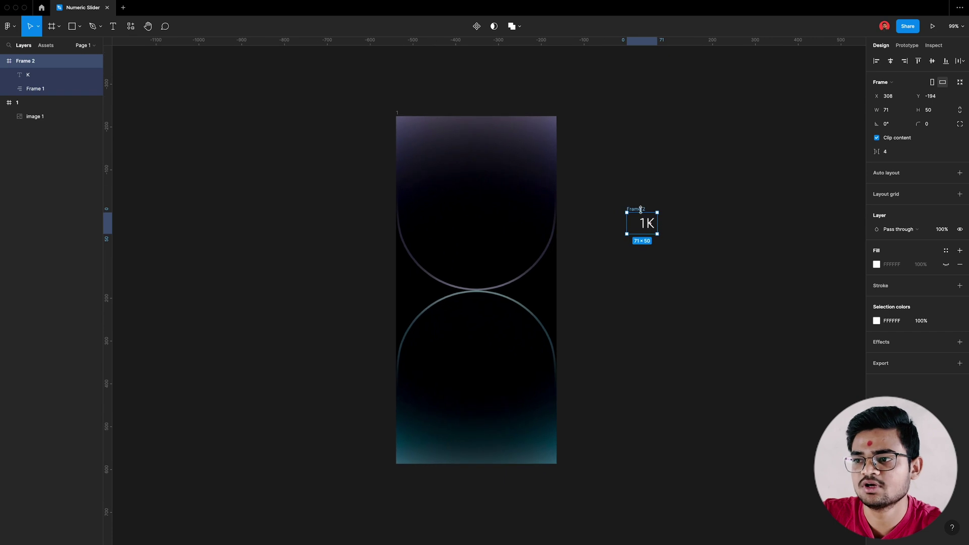
drag(644, 211, 478, 268)
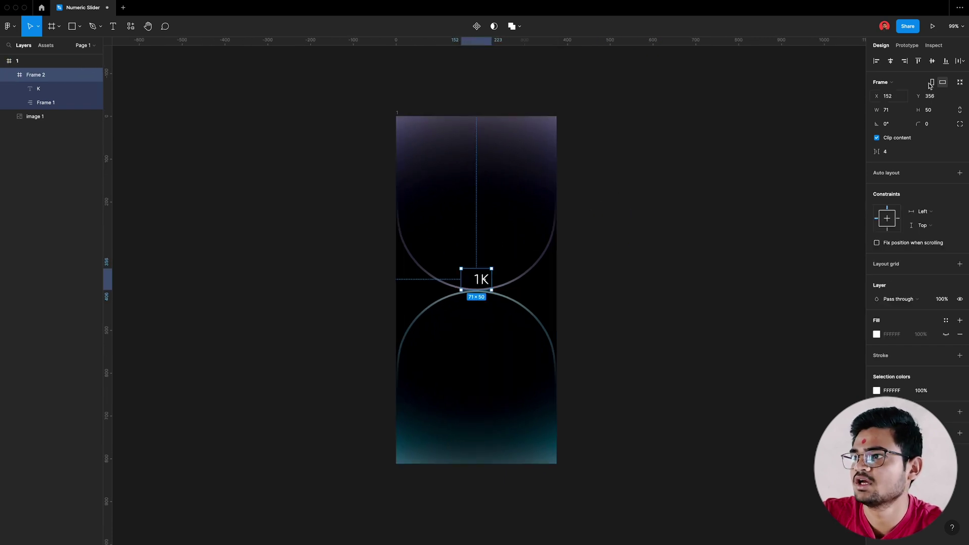
click(933, 62)
click(668, 277)
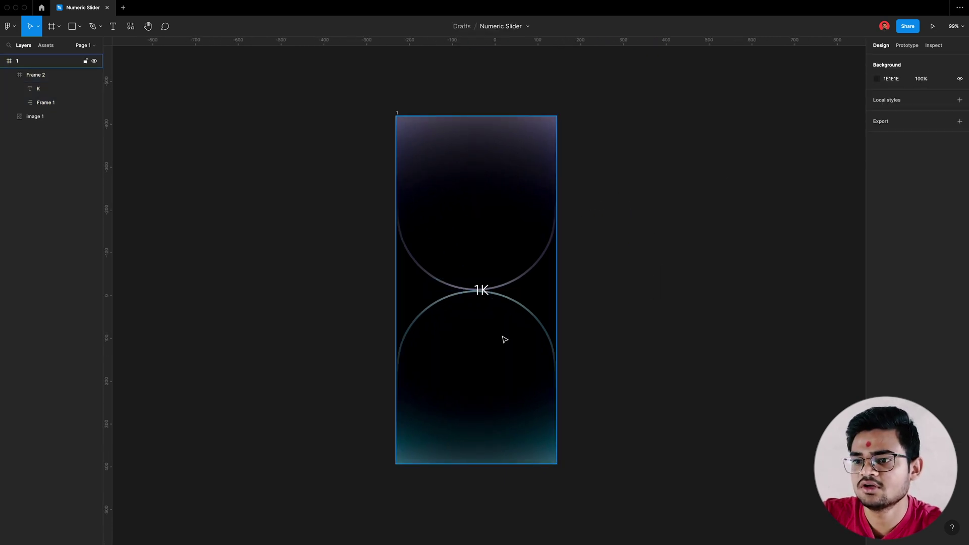
click(543, 344)
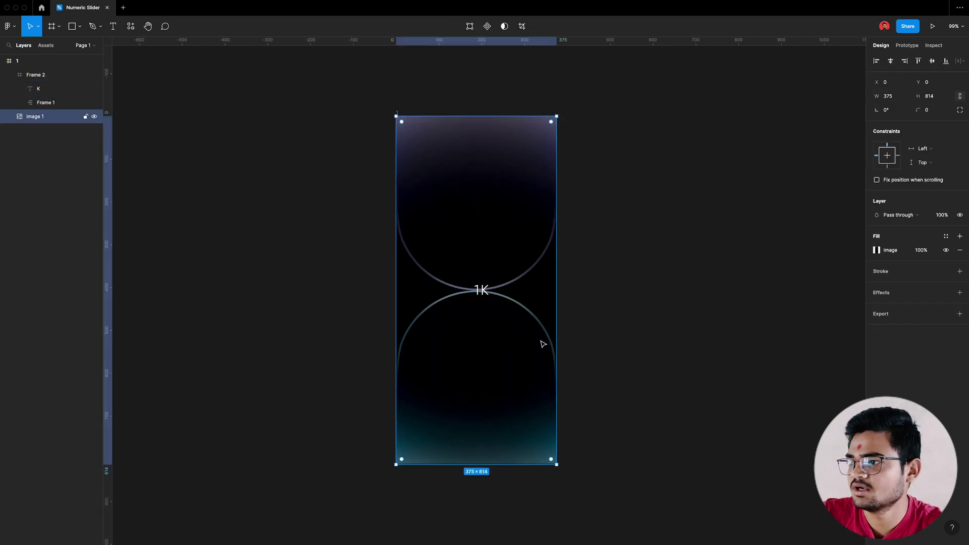
Give the phone's background image a Layer blur effect with blur 24.
click(960, 293)
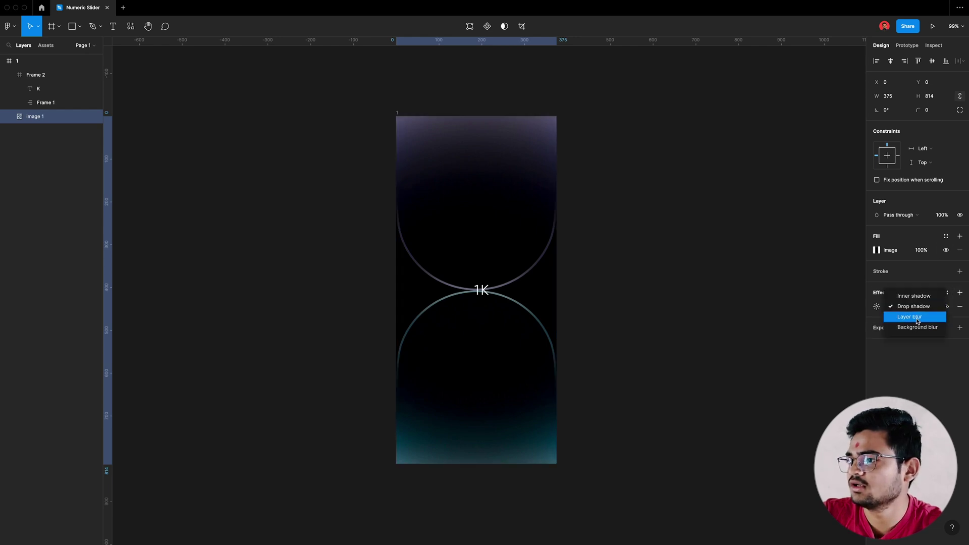
click(908, 317)
click(879, 307)
key(shift+Up)
key(shift+Up)
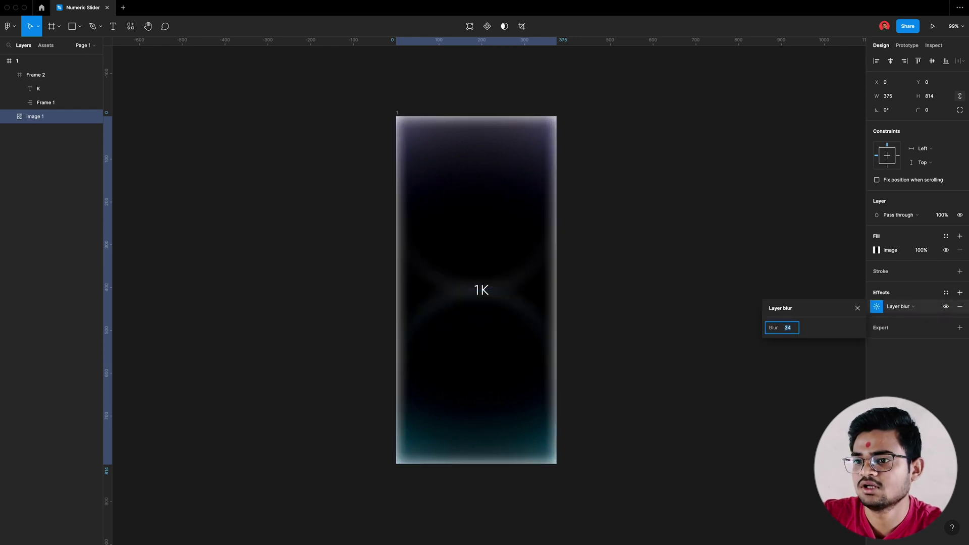
key(shift+Up)
key(shift+Down)
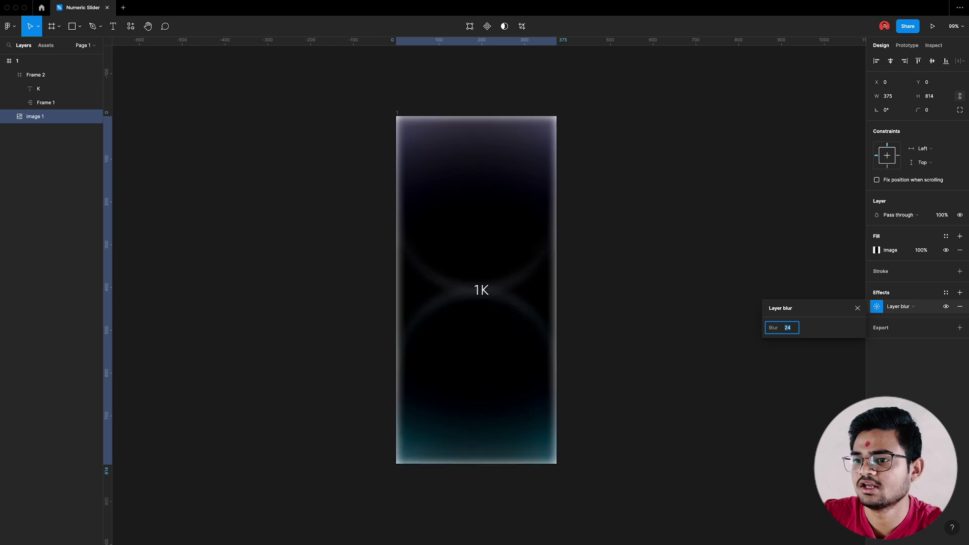
click(857, 309)
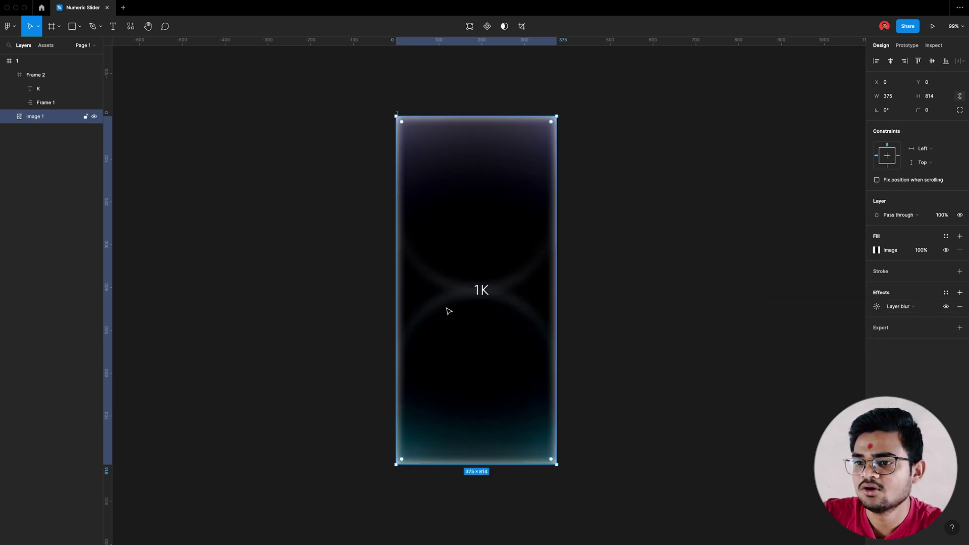
super+click(479, 295)
Make the number layers 1–20 and the K label bold.
shift+click(59, 382)
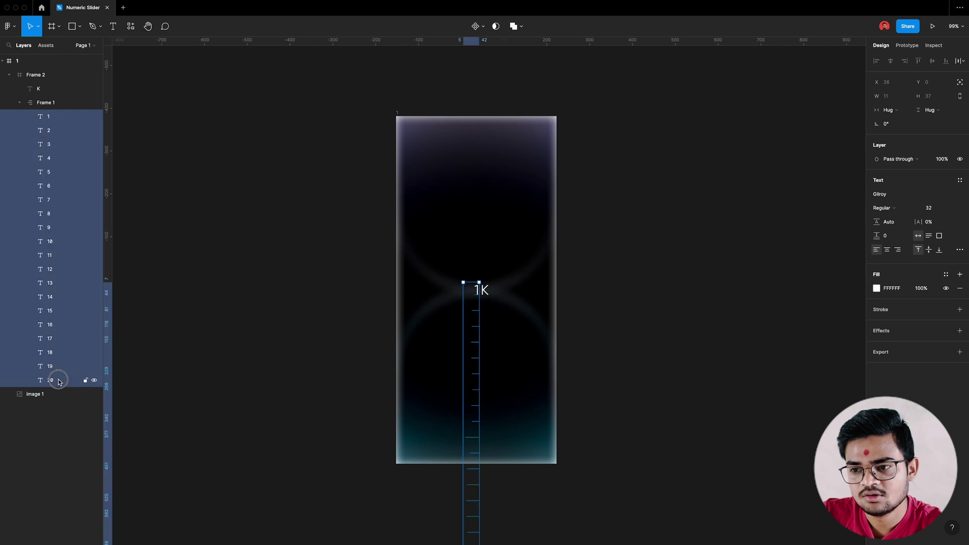
shift+click(484, 291)
key(super+b)
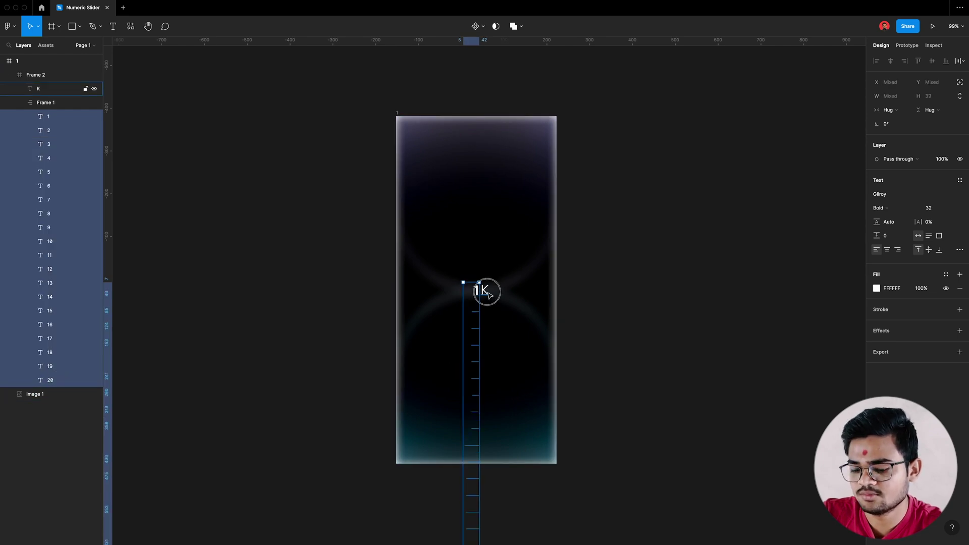
click(591, 325)
click(484, 286)
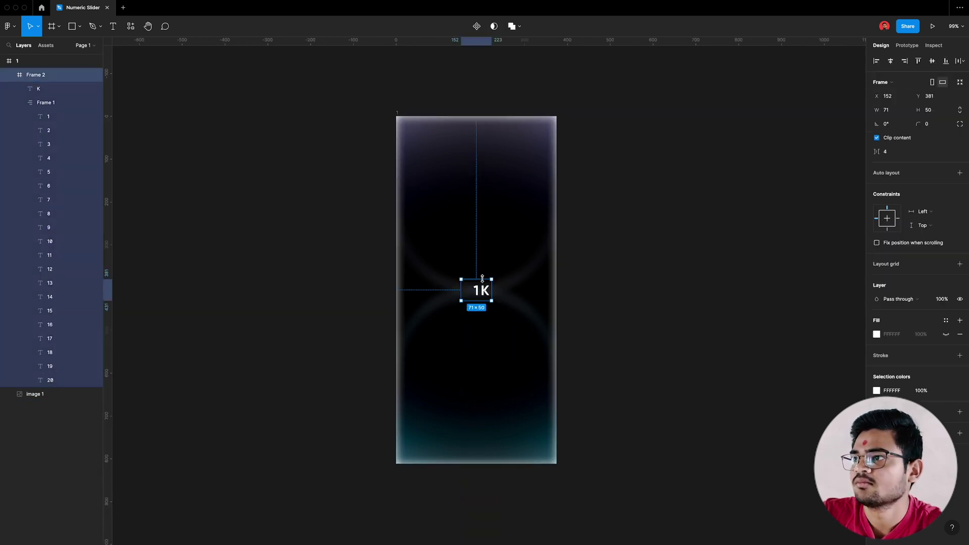
click(560, 240)
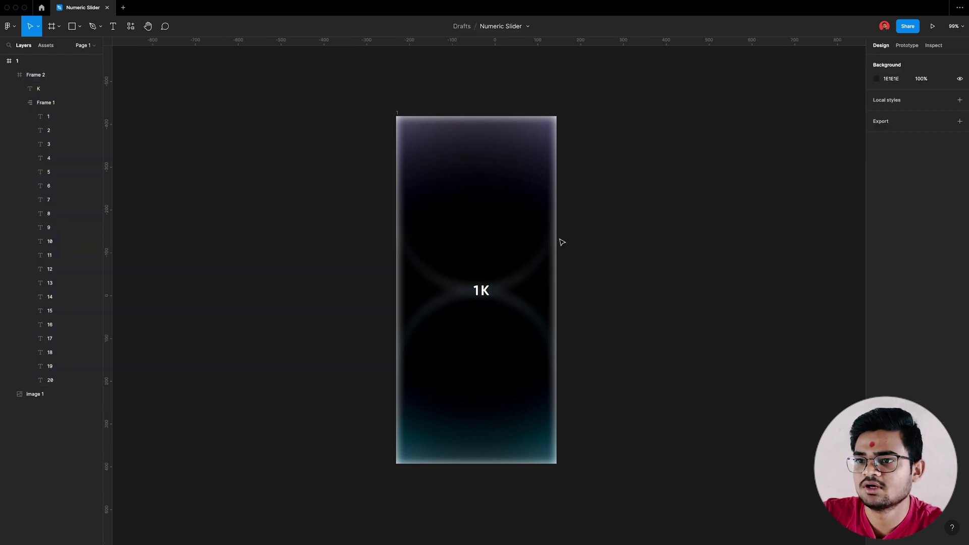
Rotate the blurred background image so its glowing arcs form an X behind the 1K.
click(516, 231)
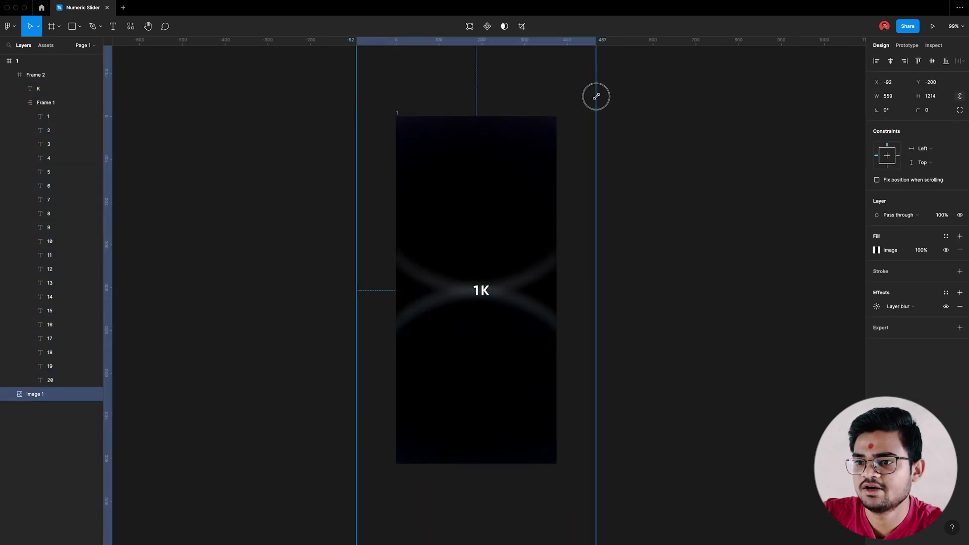
drag(569, 106, 665, 175)
click(665, 175)
scroll(529, 346, up, 3)
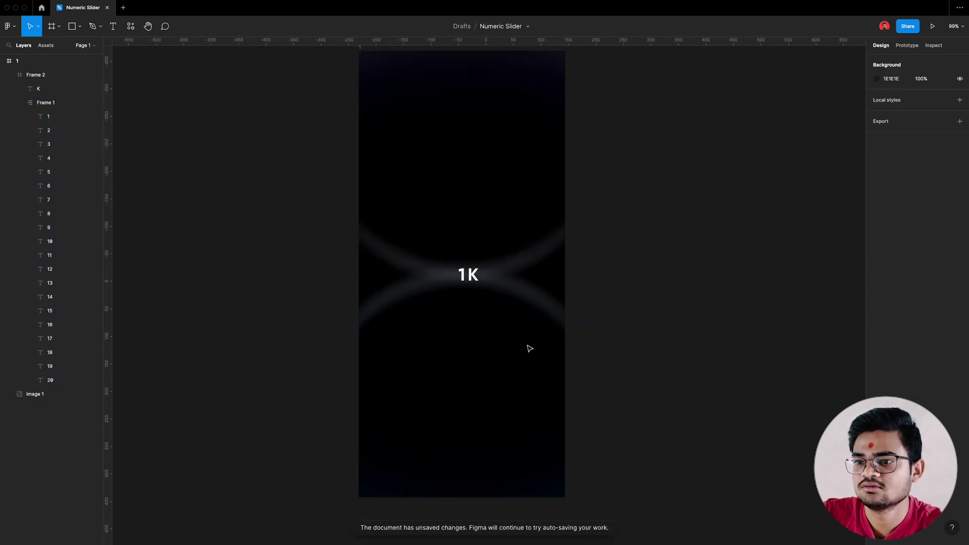
click(462, 281)
key(Escape)
scroll(465, 281, down, 10)
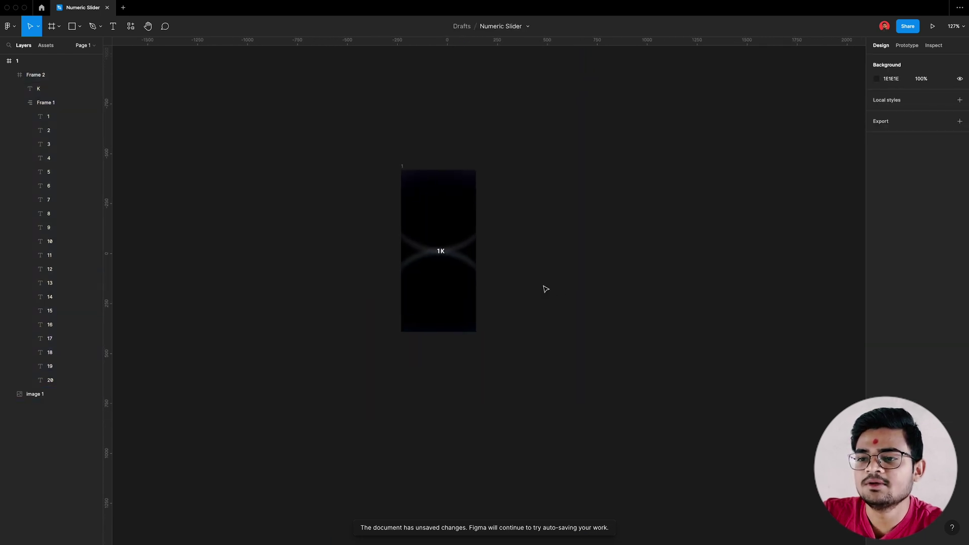
scroll(429, 259, up, 5)
scroll(429, 259, up, 2)
scroll(433, 258, up, 8)
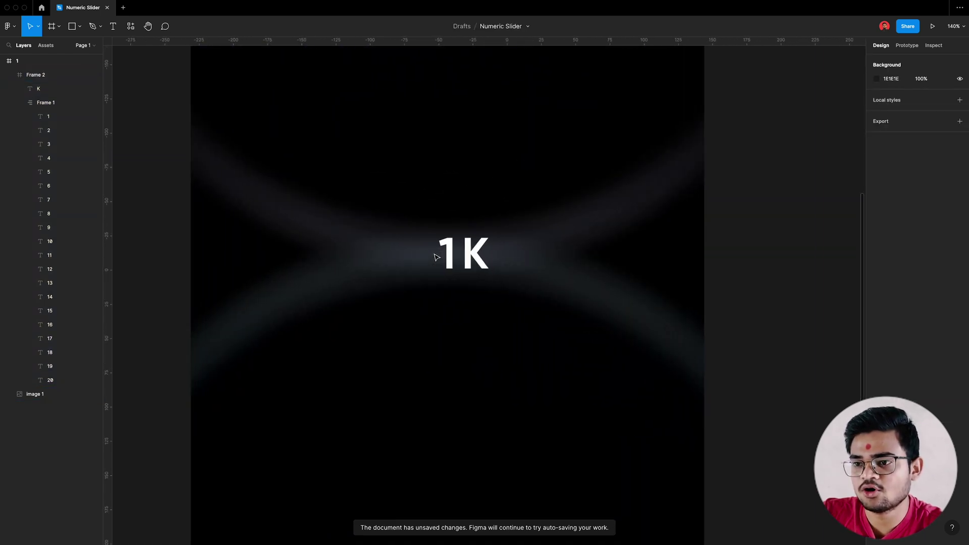
Add a Thank You text layer in Gilroy Bold 32 hidden just below the 1K.
key(t)
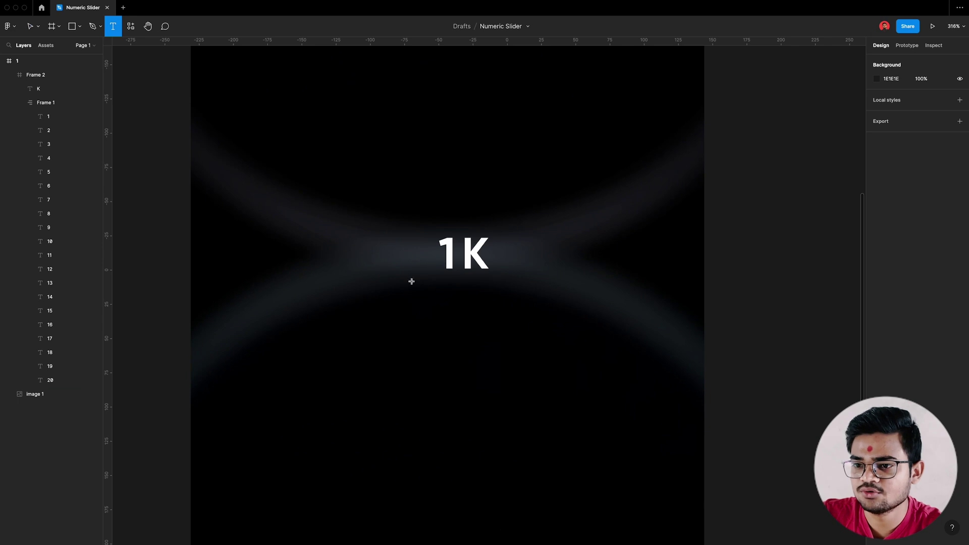
click(449, 306)
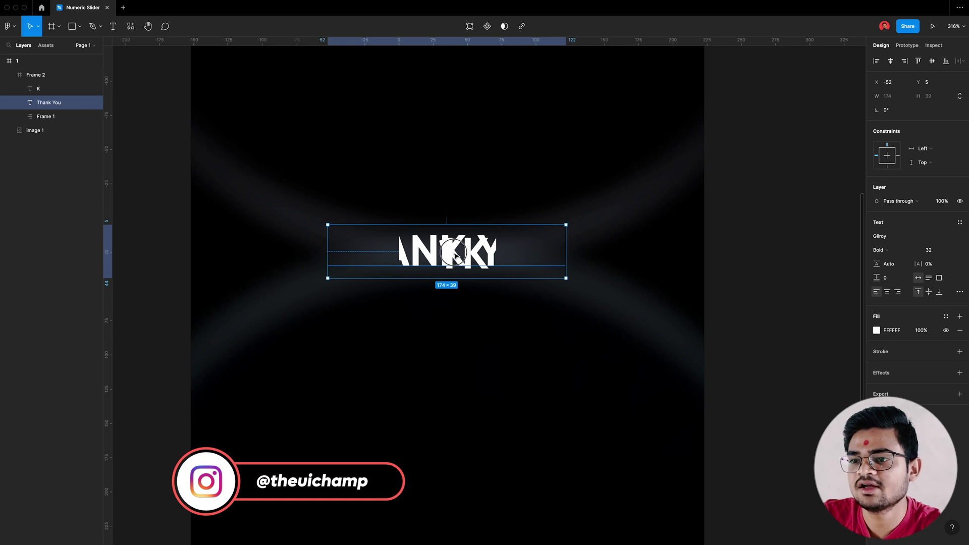
drag(456, 255, 461, 316)
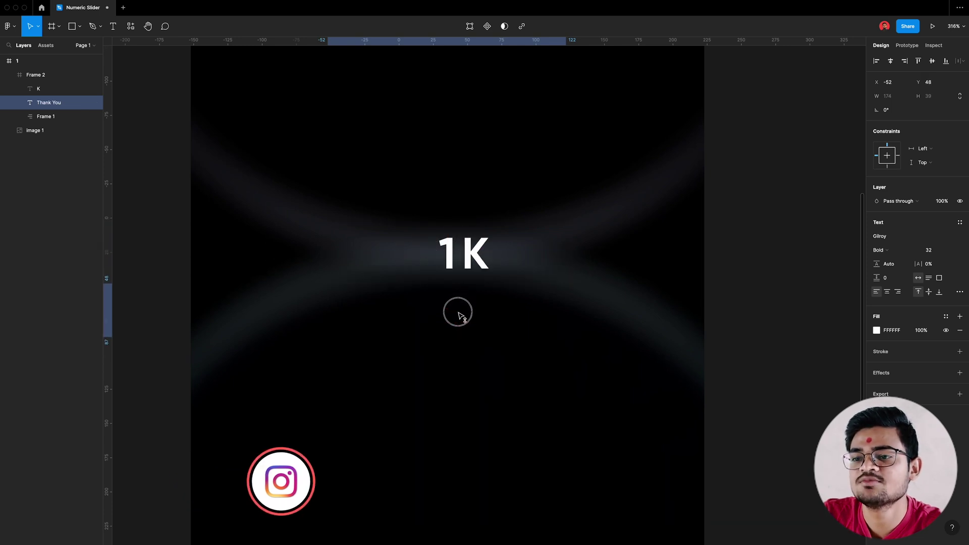
drag(460, 316, 461, 319)
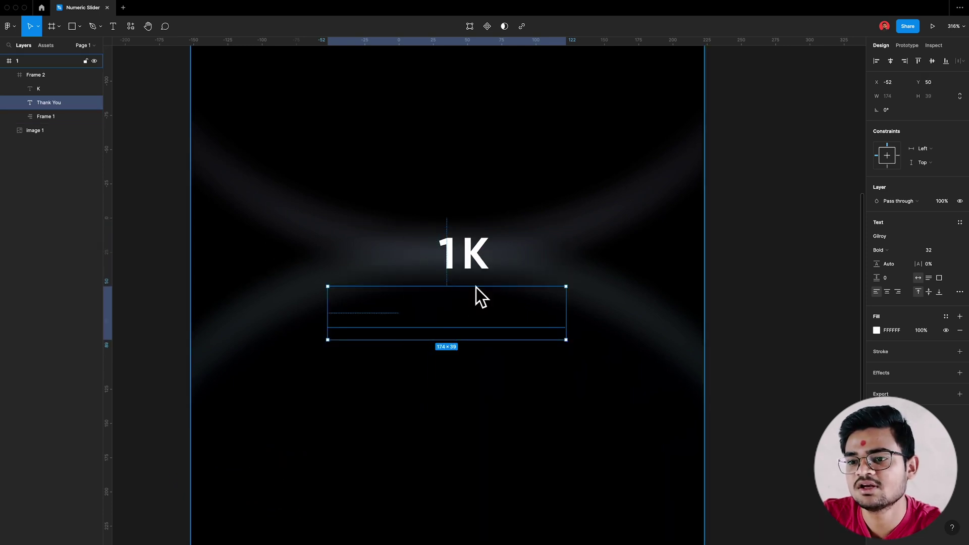
scroll(513, 248, down, 5)
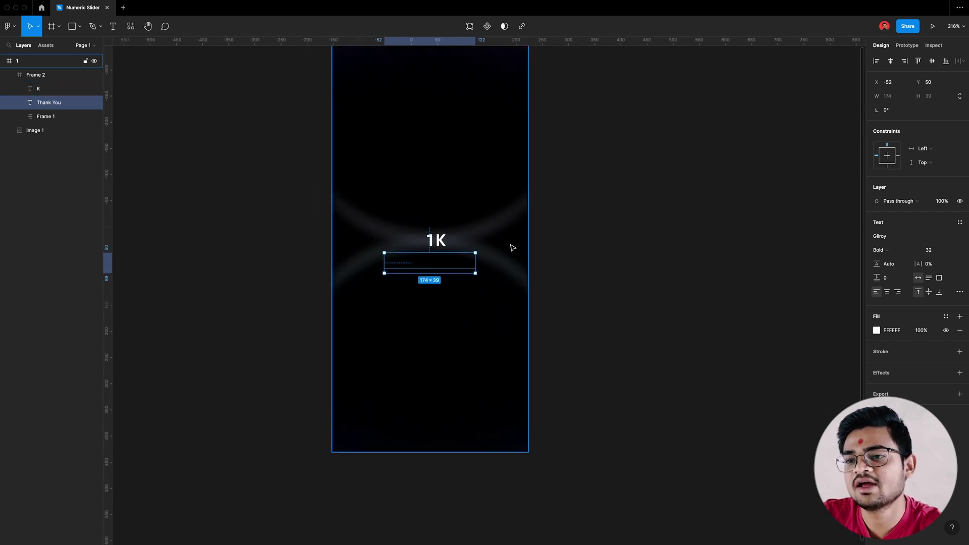
scroll(513, 248, down, 1)
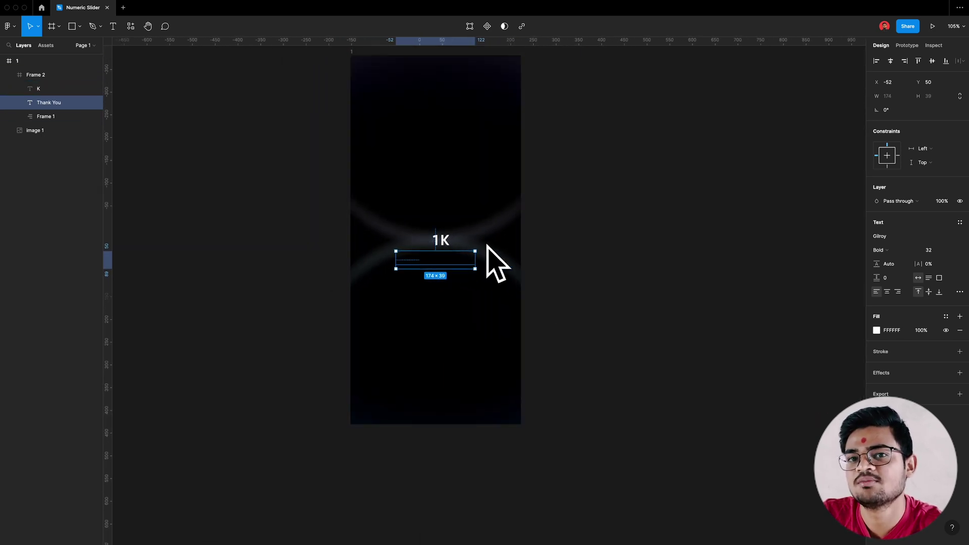
scroll(414, 161, down, 5)
click(397, 139)
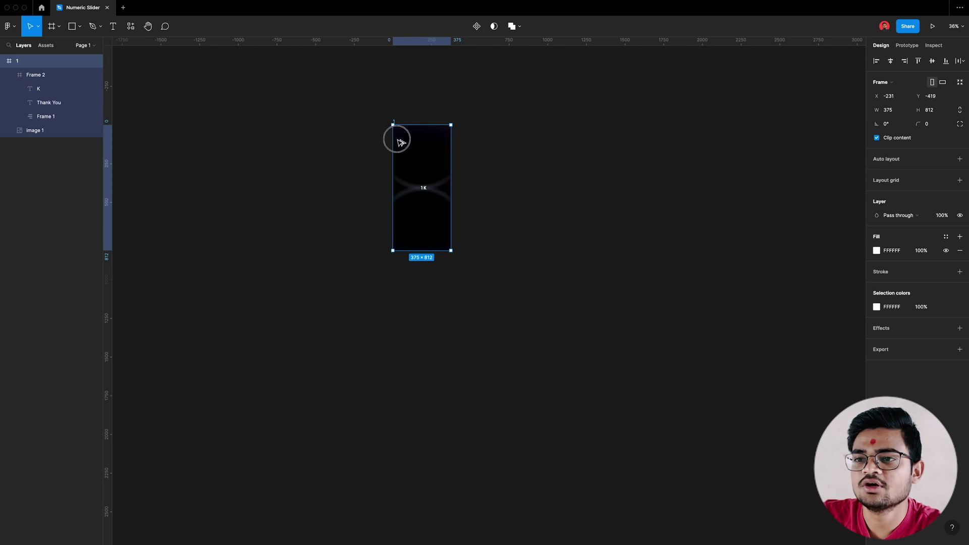
Duplicate the first phone frame below and shift its number column so it reads 20K.
alt+drag(401, 143, 428, 259)
scroll(428, 298, up, 5)
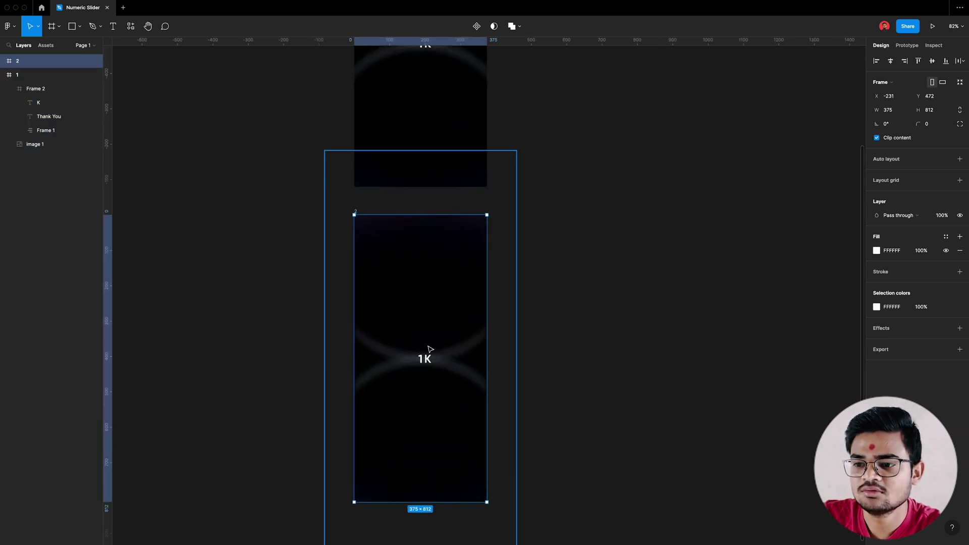
double_click(422, 371)
scroll(422, 369, up, 5)
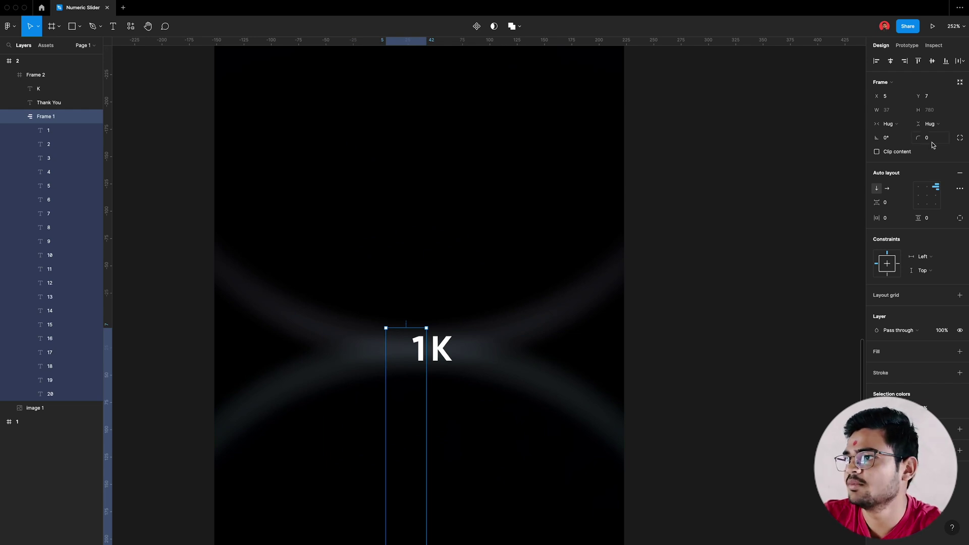
click(945, 61)
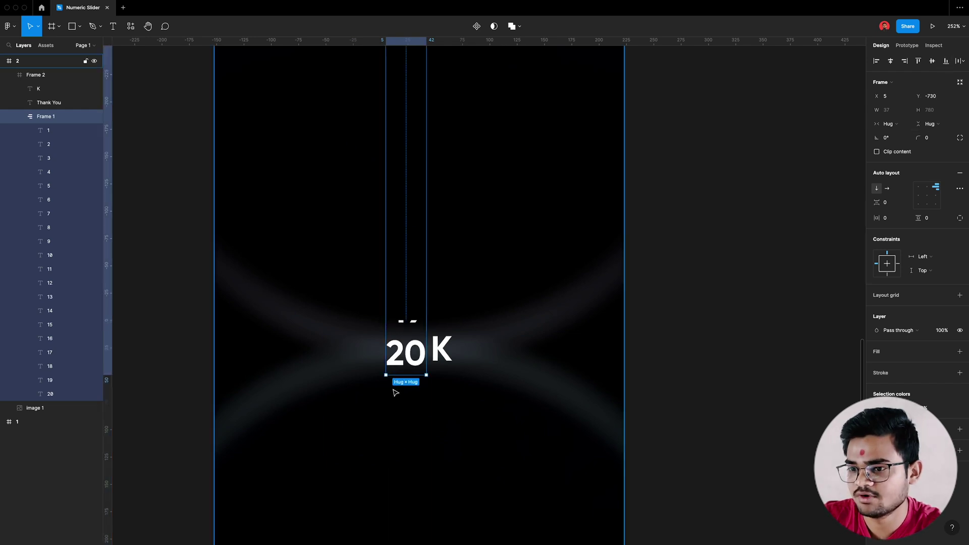
key(shift+Up)
key(Down)
key(Down)
key(Down)
key(Down)
key(Down)
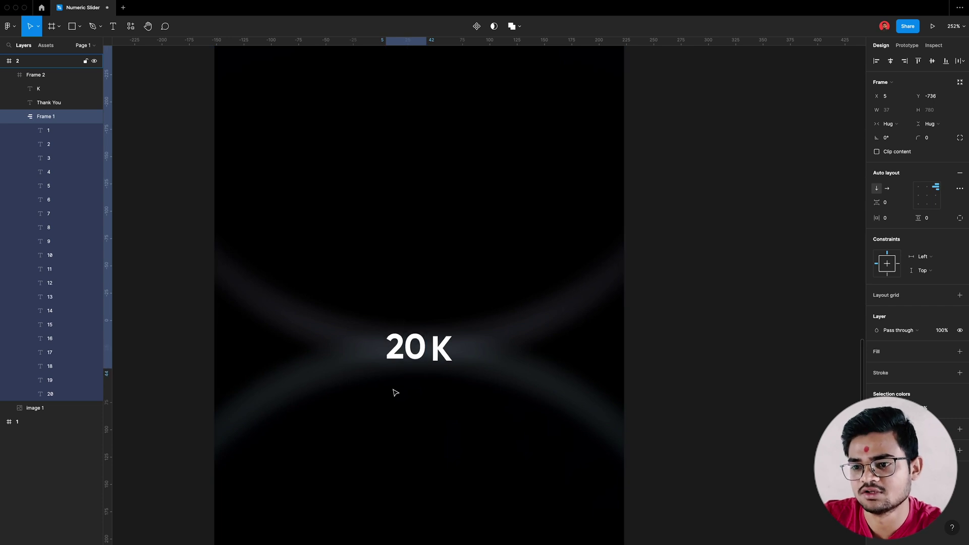
key(Down)
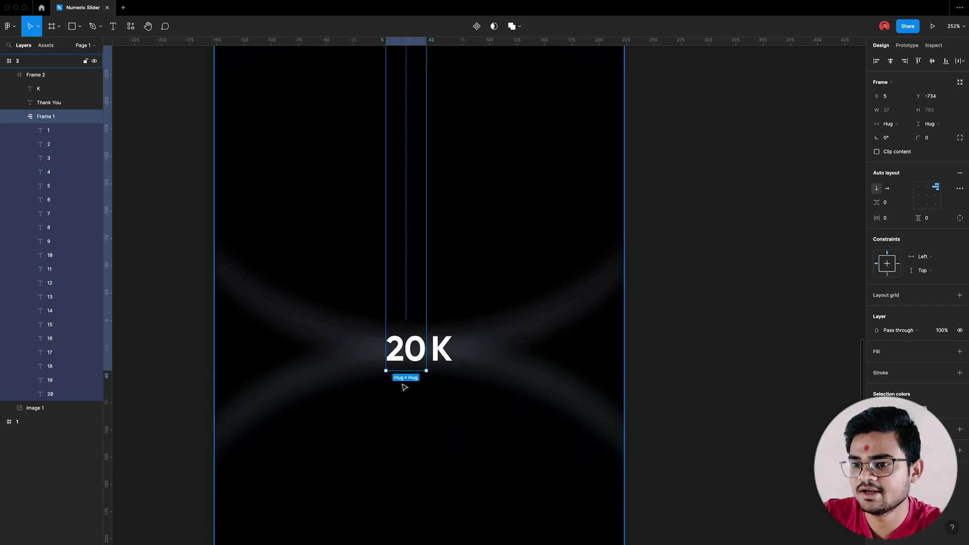
Duplicate the 20K phone frame to create a third frame below it.
scroll(504, 354, down, 5)
click(639, 342)
scroll(581, 303, down, 3)
drag(497, 257, 523, 436)
scroll(595, 457, down, 2)
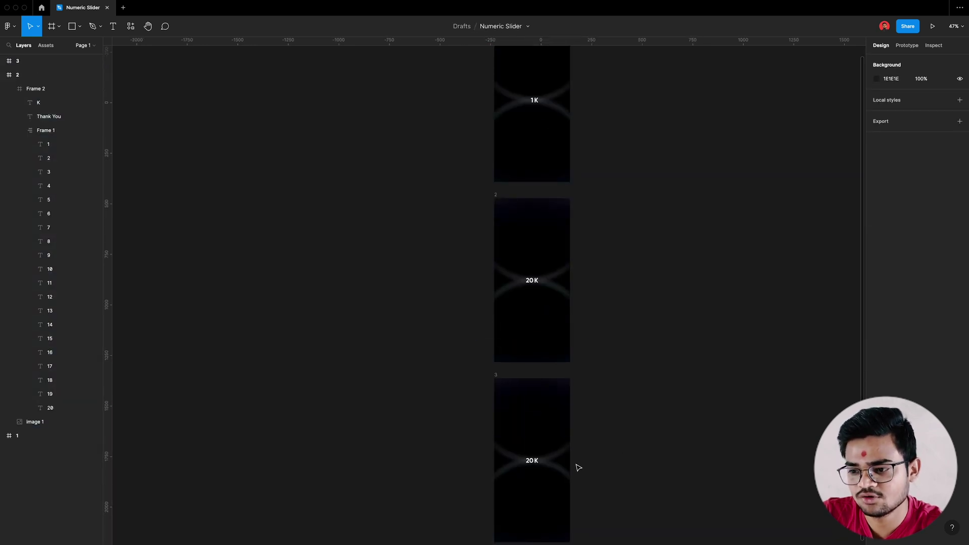
scroll(539, 480, up, 5)
click(535, 439)
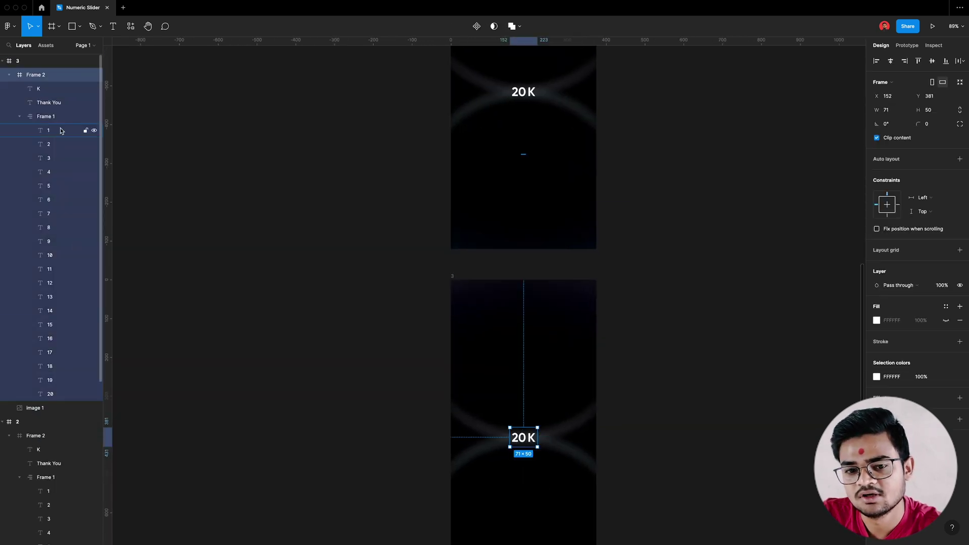
In the third frame, move the K and number column up out of sight.
click(3, 421)
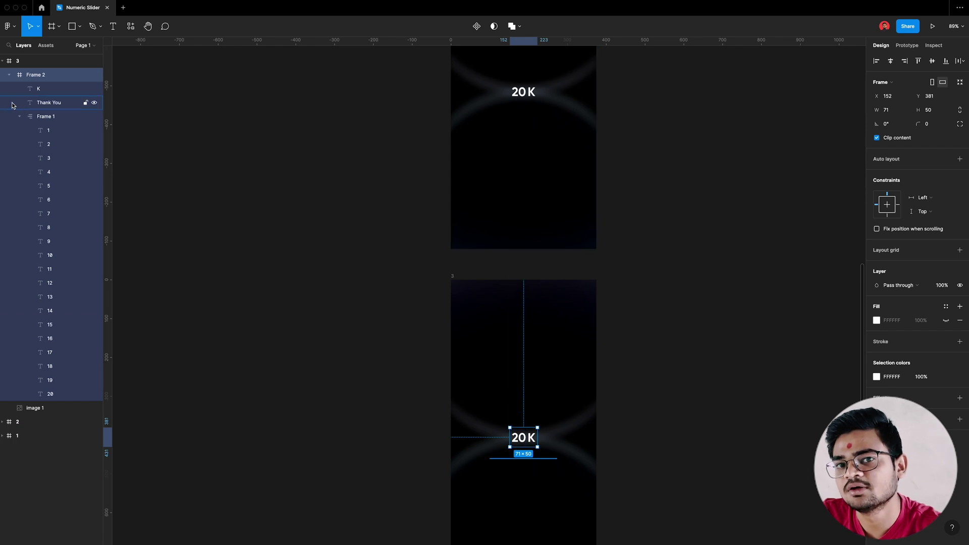
click(5, 117)
click(1, 130)
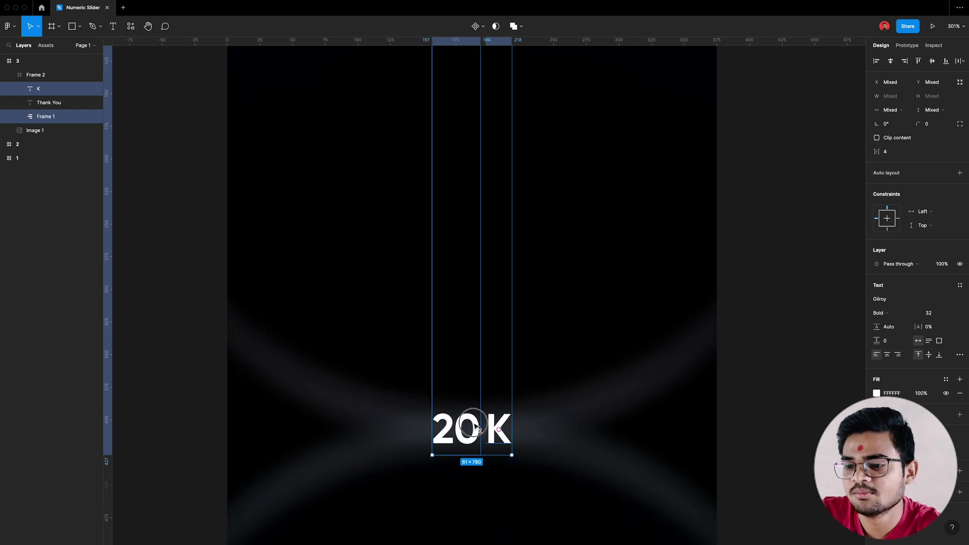
drag(474, 445, 475, 390)
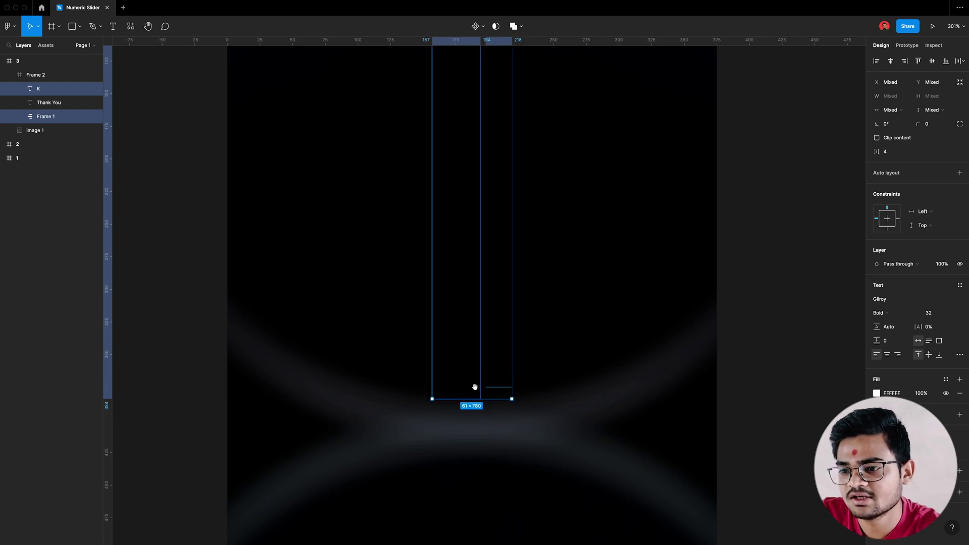
Set the Thank You text's Y position to 6.
click(59, 109)
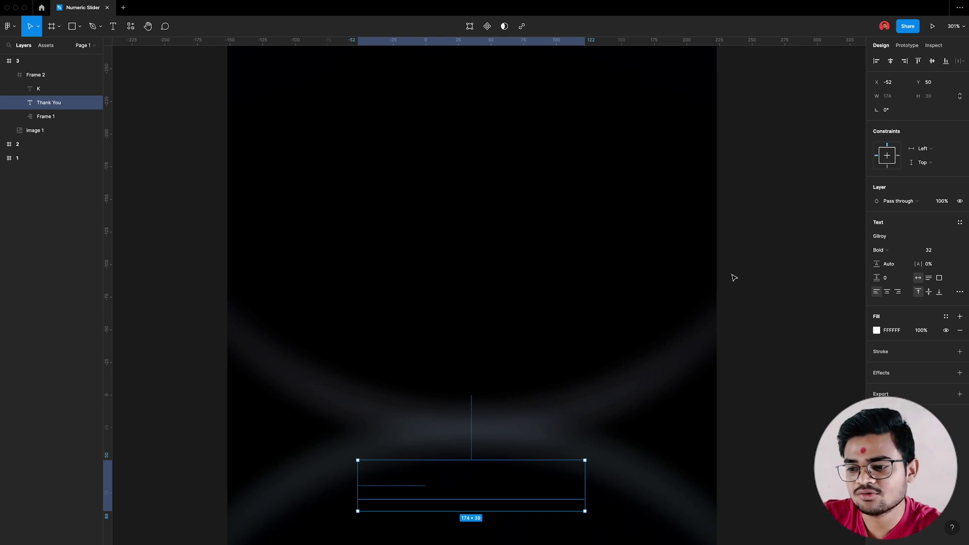
click(929, 82)
text(6)
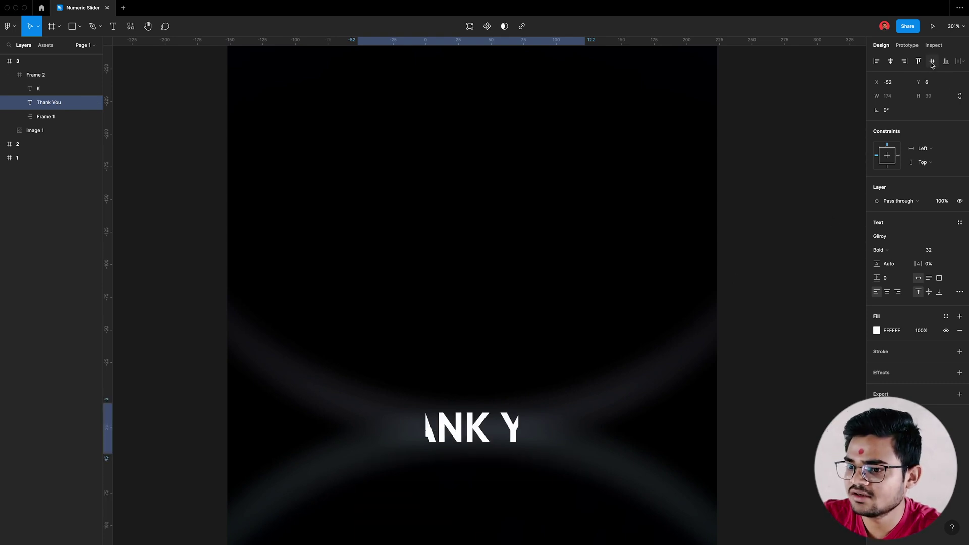
key(Return)
key(Escape)
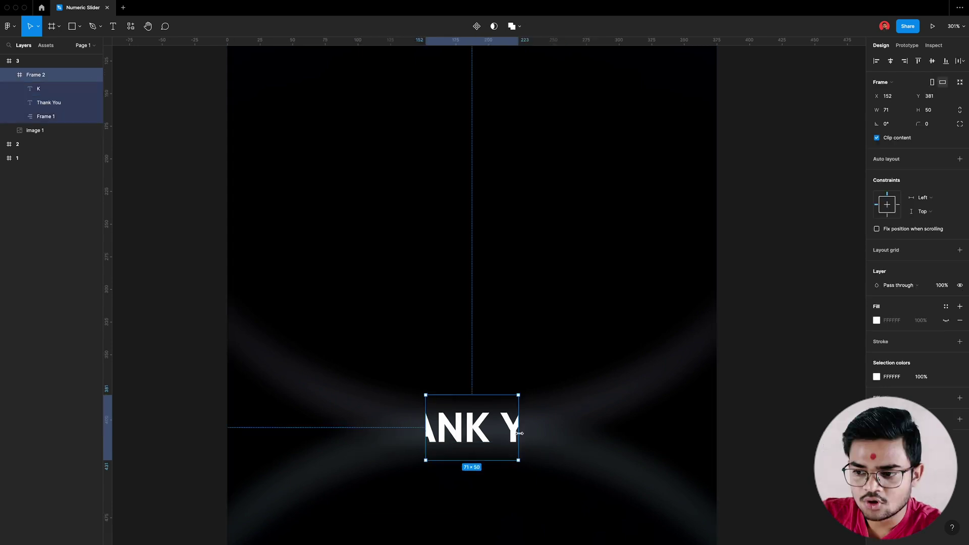
Widen Frame 2 evenly on both sides so THANK YOU fits.
drag(519, 434, 579, 431)
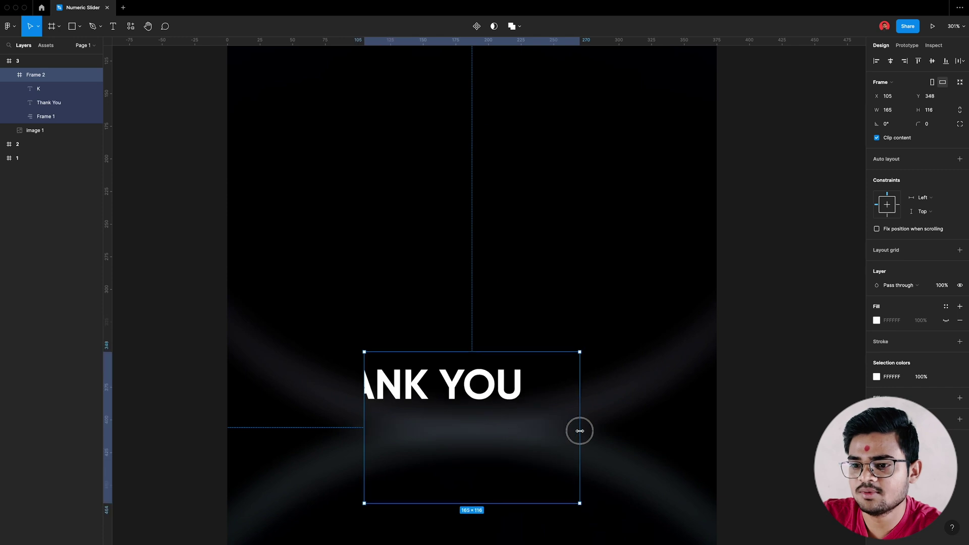
key(Escape)
drag(519, 430, 557, 433)
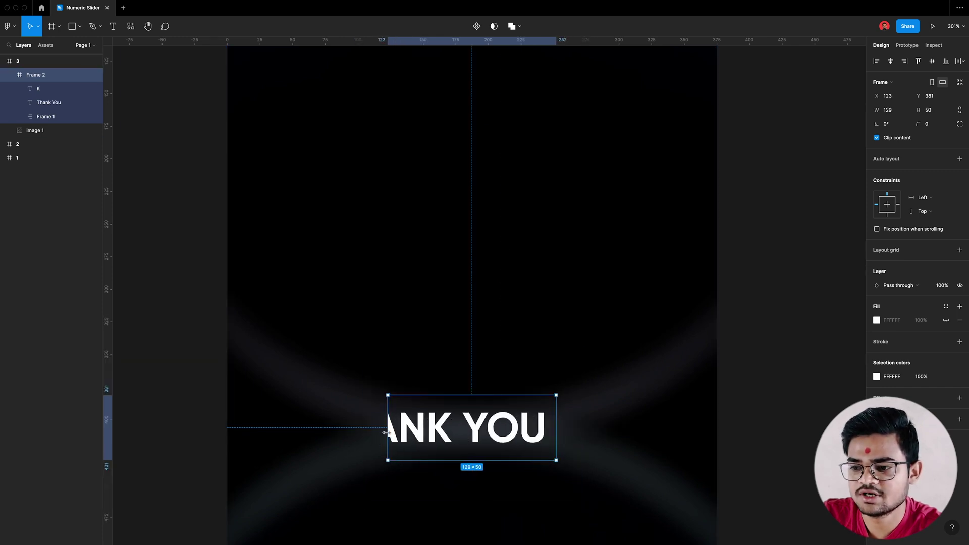
drag(388, 429, 349, 429)
double_click(437, 438)
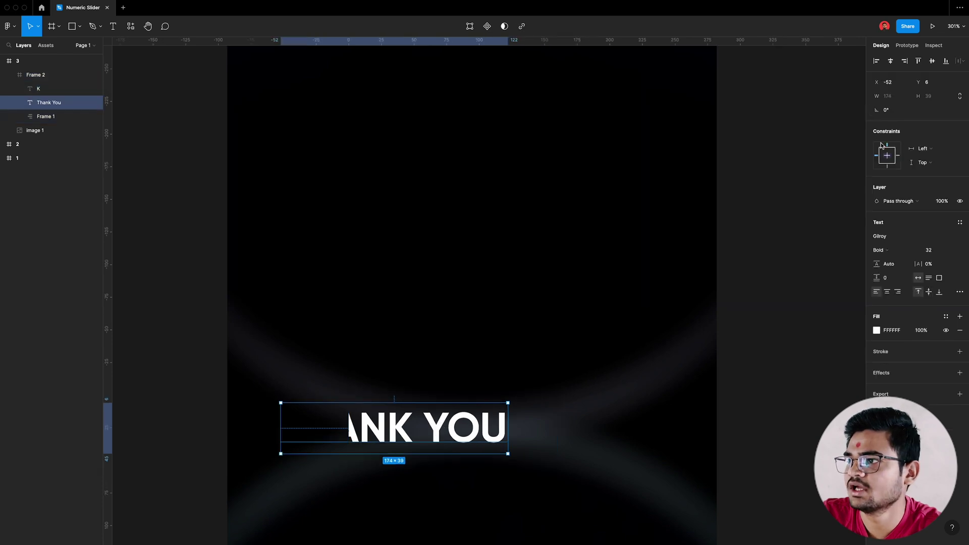
click(891, 61)
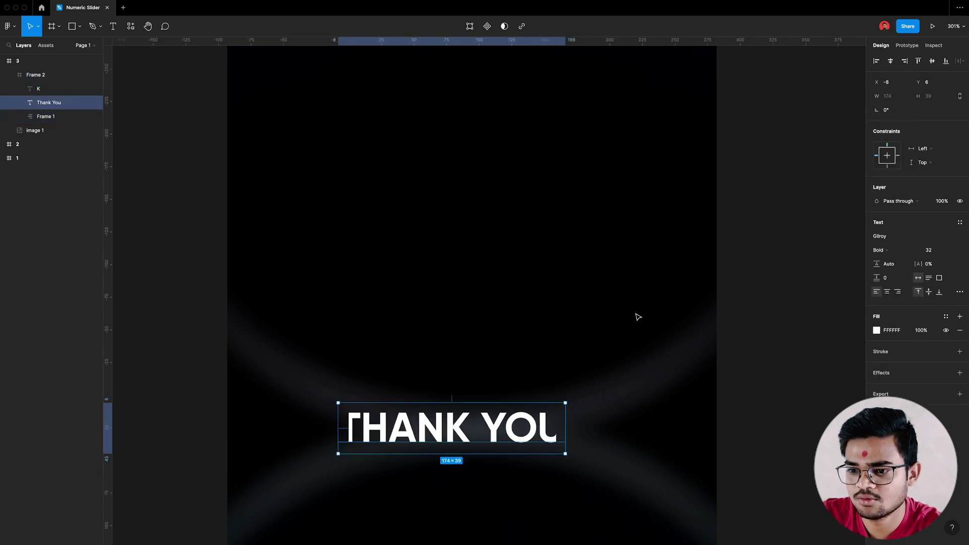
click(713, 446)
click(507, 443)
drag(557, 427, 588, 426)
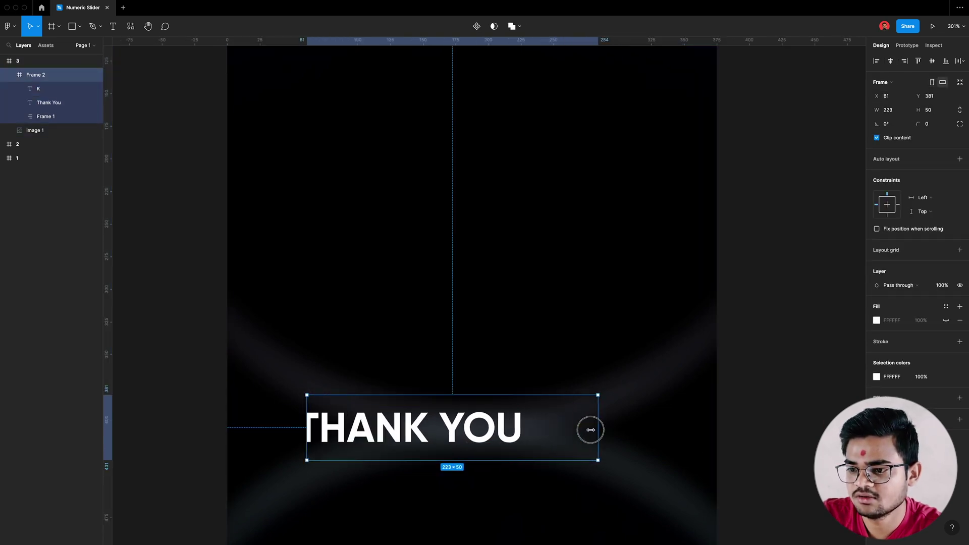
Centre the Thank You text horizontally in Frame 2 and shift the K and numbers slightly right.
double_click(520, 434)
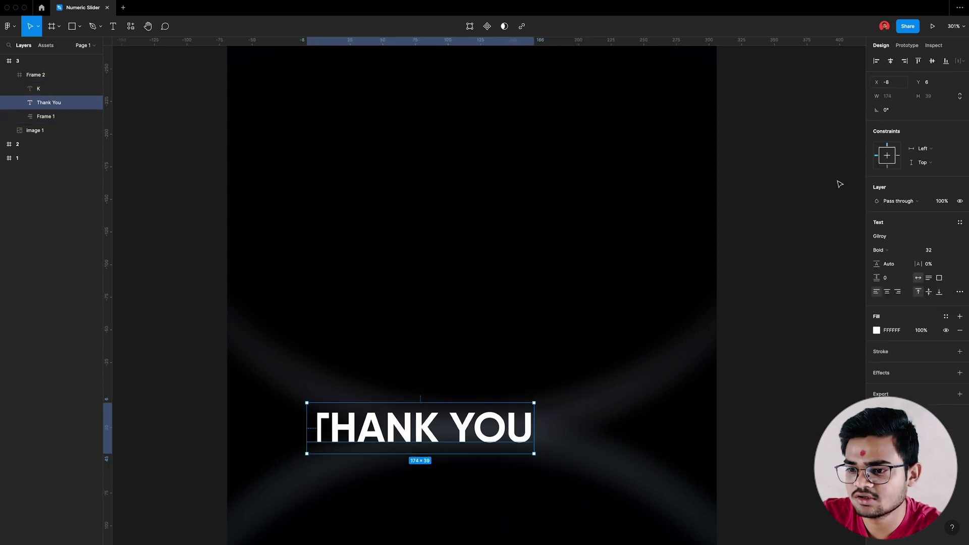
click(892, 62)
click(680, 429)
click(454, 430)
mouse_move(323, 384)
mouse_down()
mouse_move(389, 396)
mouse_move(449, 389)
mouse_up()
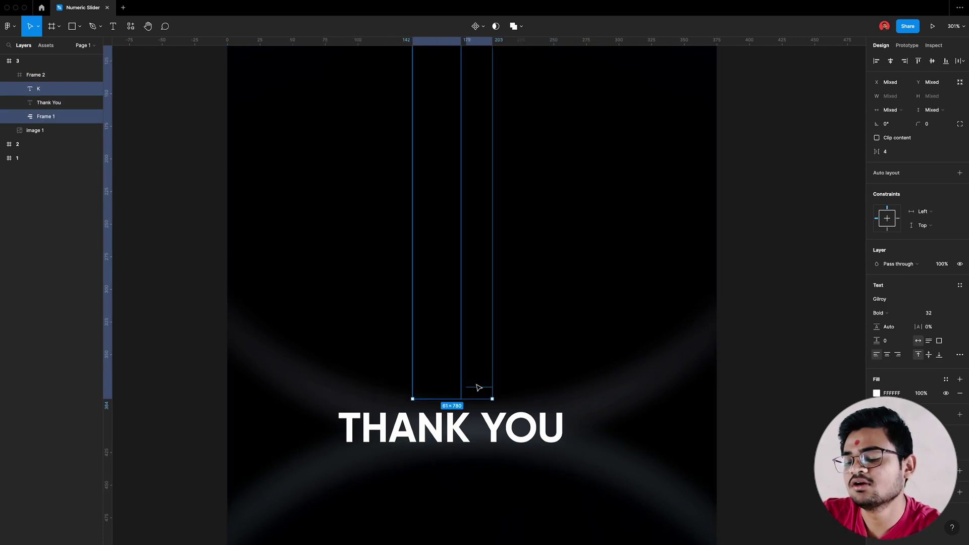
scroll(448, 389, down, 5)
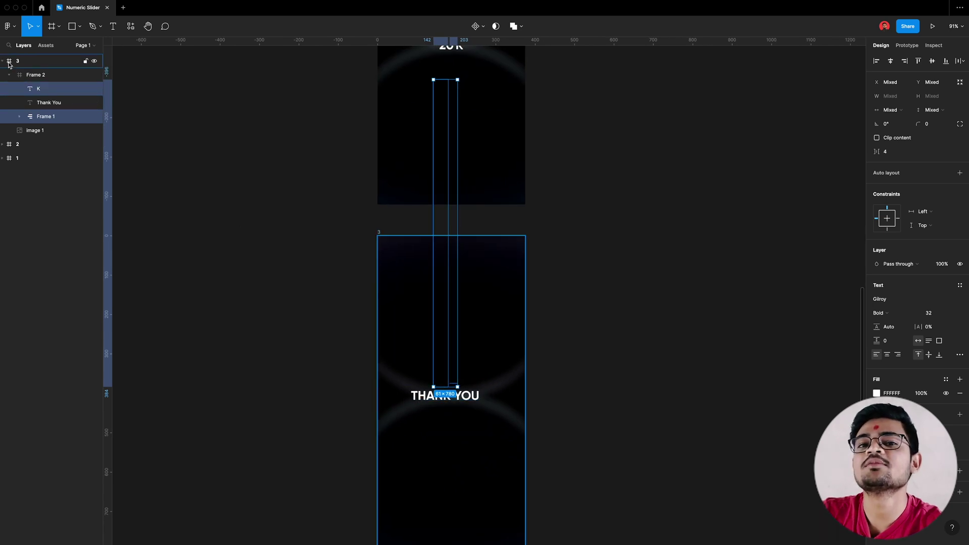
In Prototype mode, connect the 1K frame to frame 2.
click(309, 272)
scroll(465, 353, down, 3)
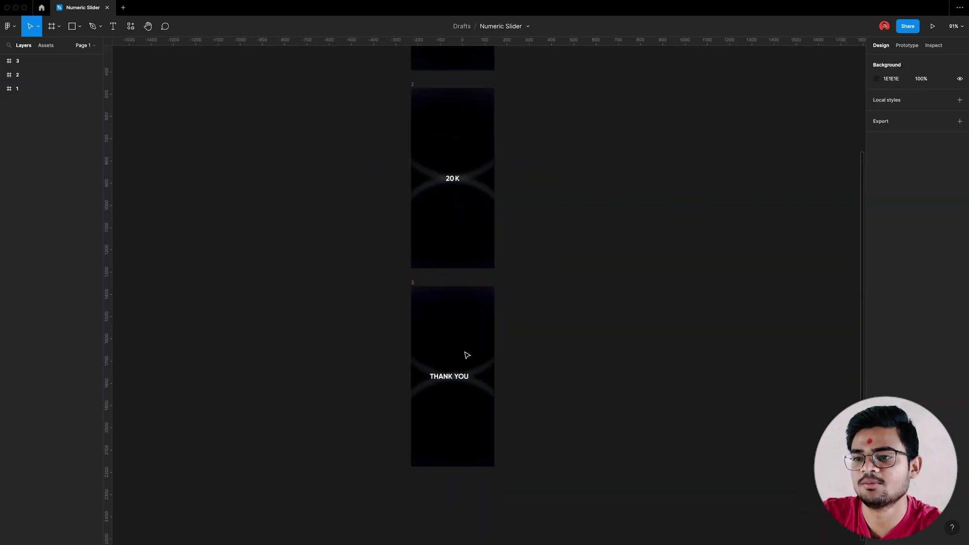
scroll(538, 364, down, 1)
scroll(505, 303, up, 1)
scroll(461, 158, up, 2)
scroll(545, 201, up, 3)
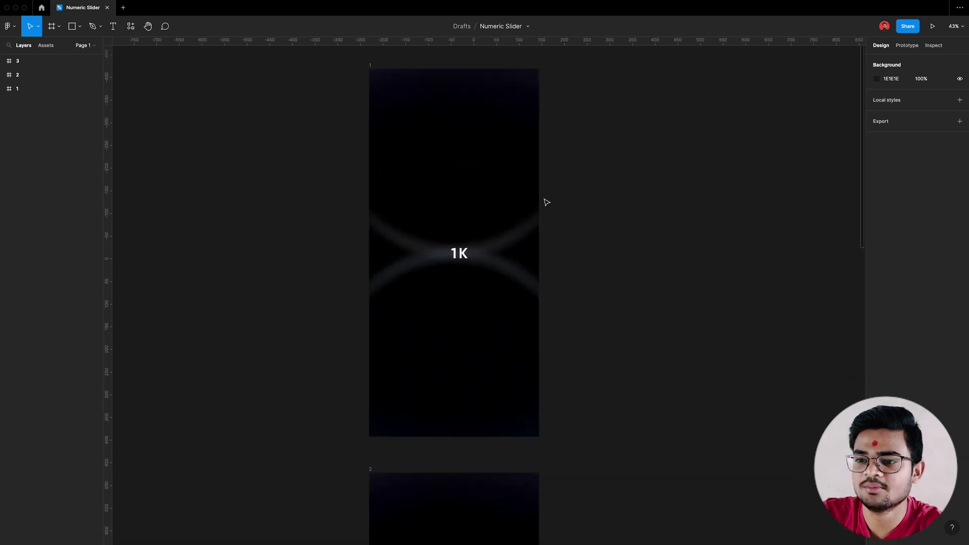
scroll(554, 205, up, 1)
scroll(563, 218, up, 1)
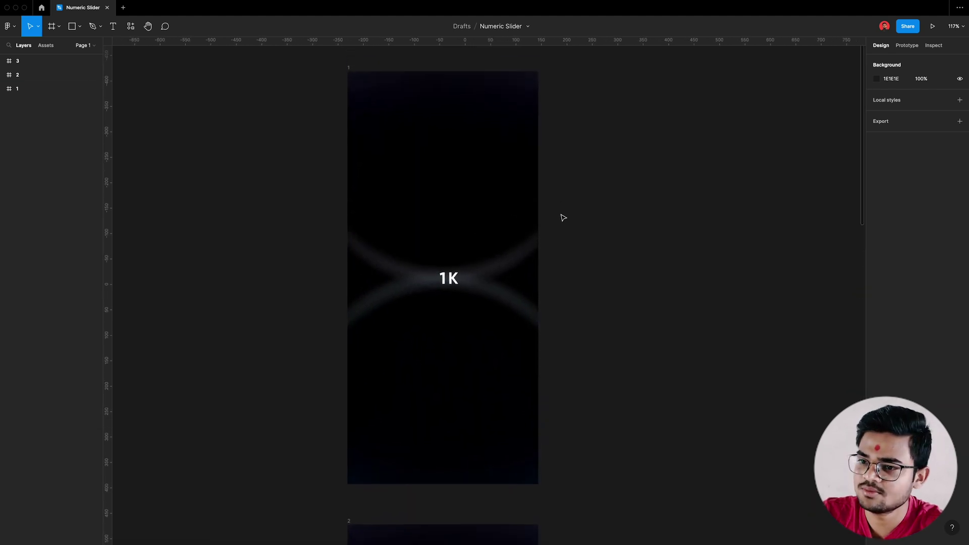
click(349, 69)
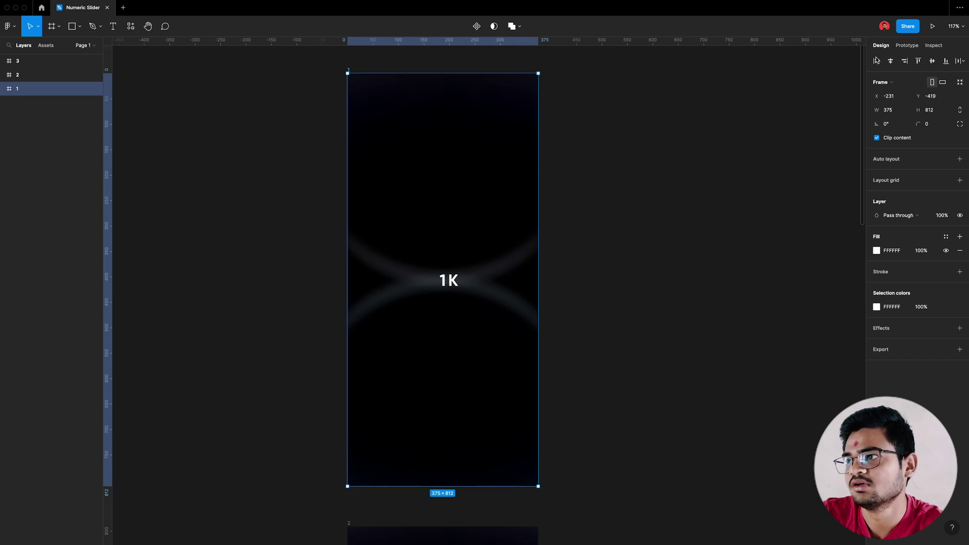
click(908, 46)
scroll(474, 465, down, 2)
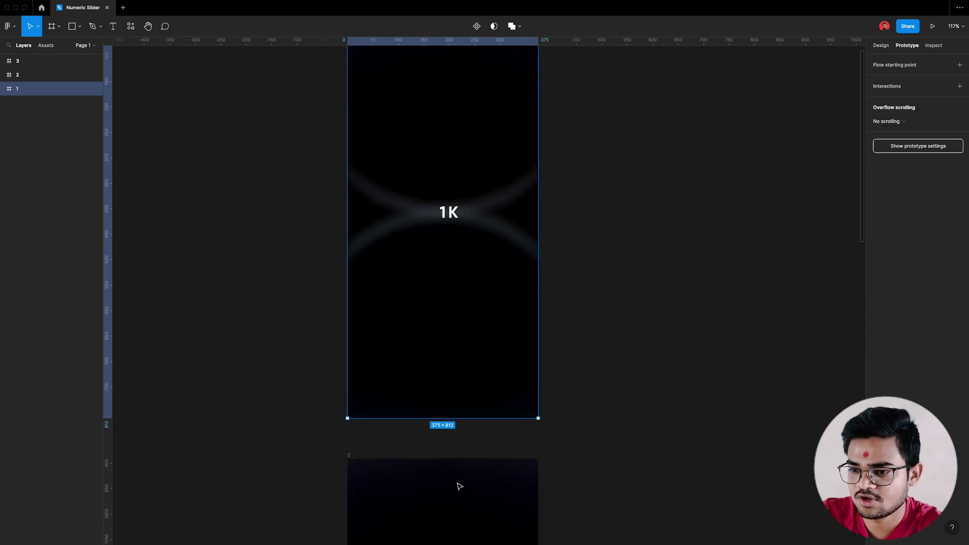
drag(442, 418, 488, 469)
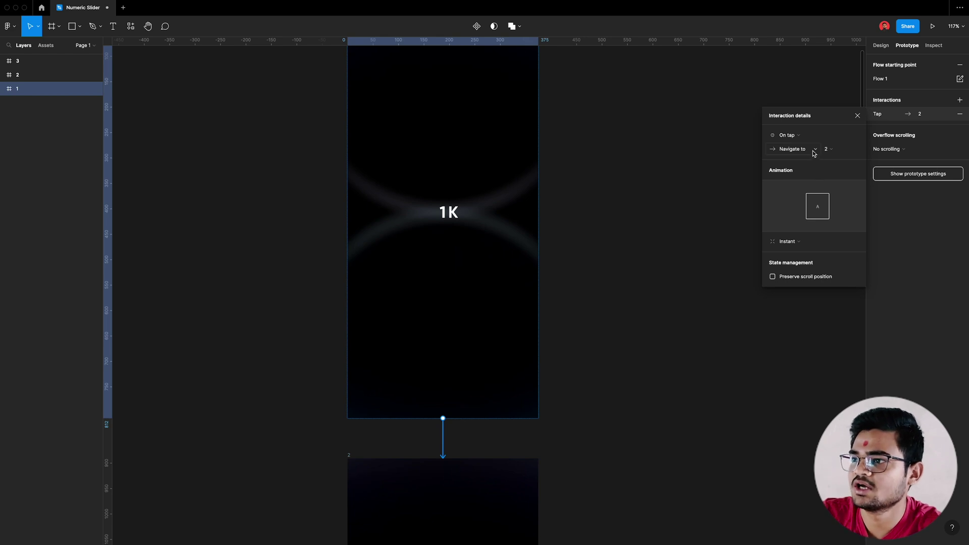
Set the interaction trigger to After delay with a Smart Animate transition.
click(810, 135)
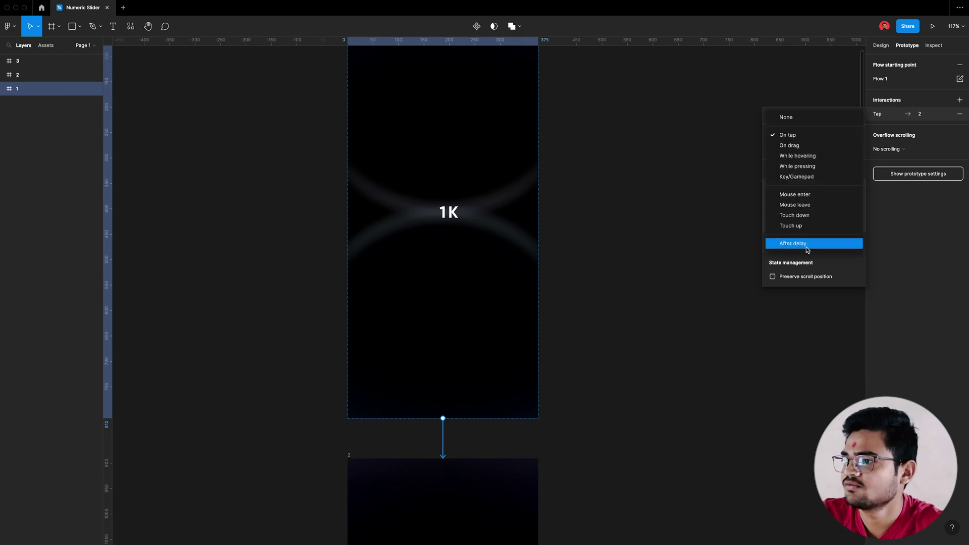
click(808, 246)
click(846, 139)
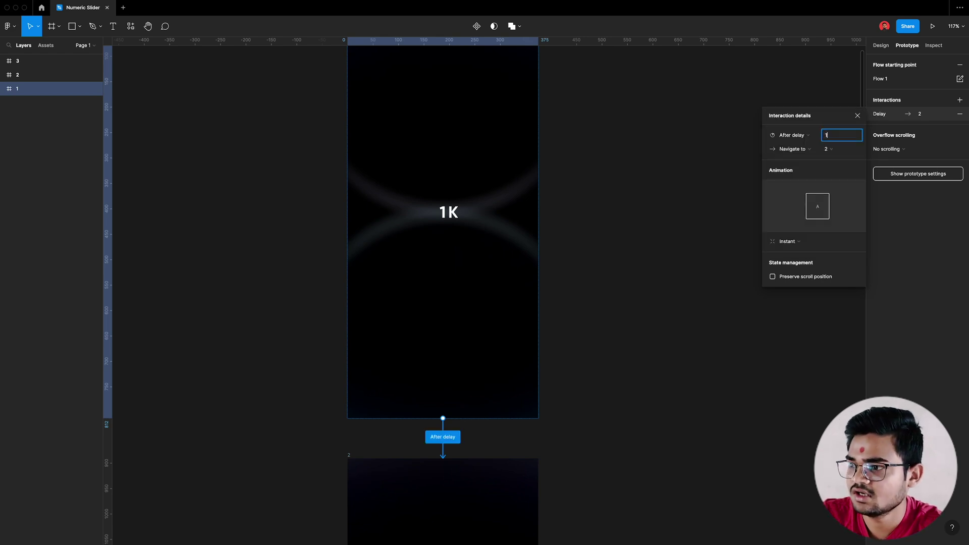
click(789, 241)
click(793, 265)
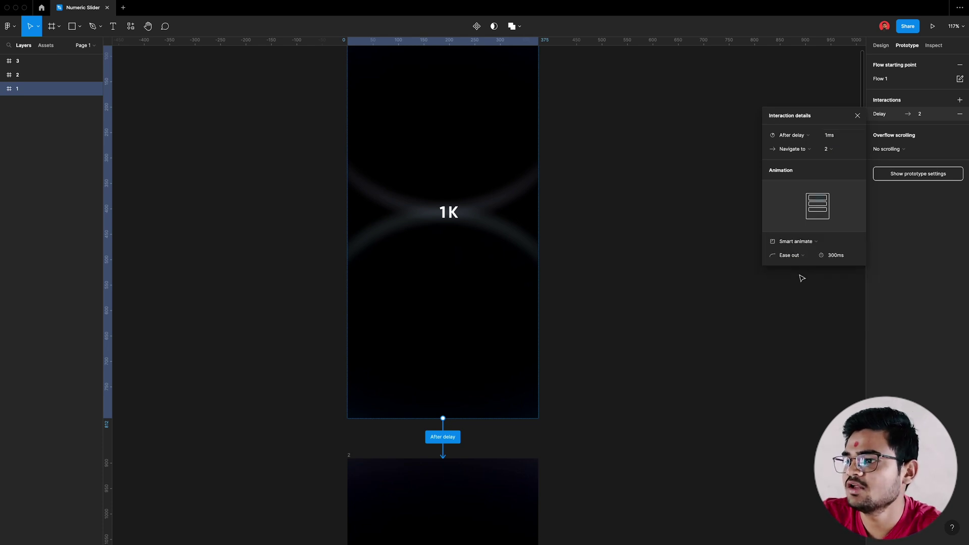
Use a Custom spring easing with stiffness 5 and damping 5.
click(814, 368)
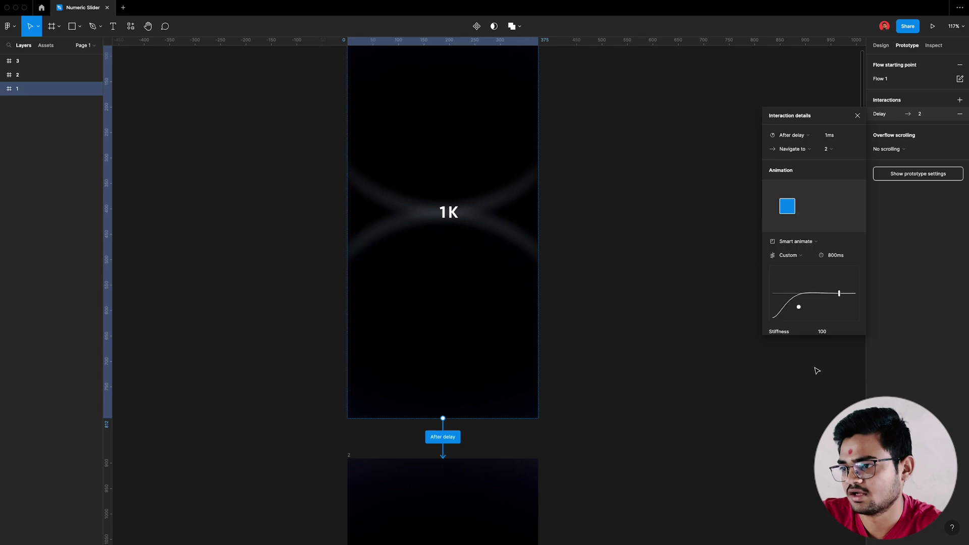
scroll(824, 256, down, 2)
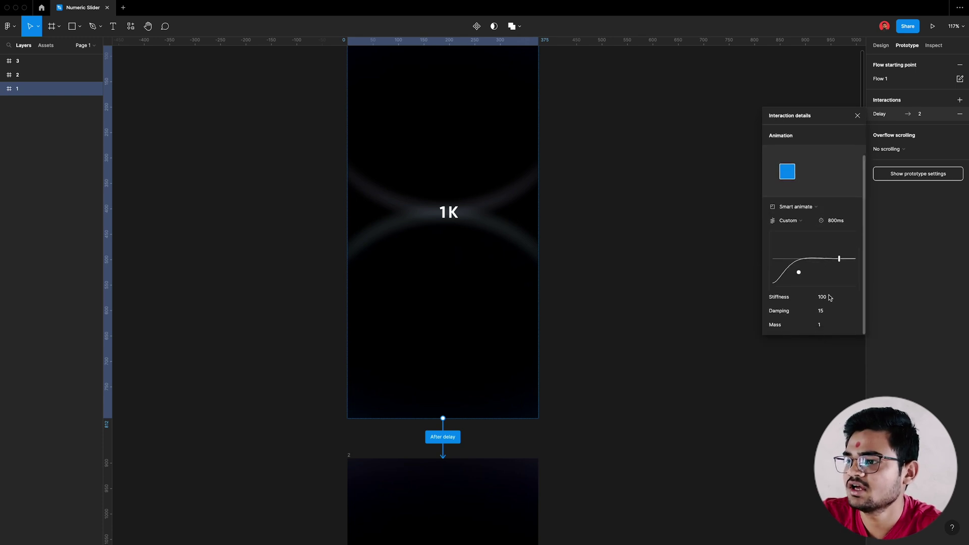
click(832, 300)
text(5)
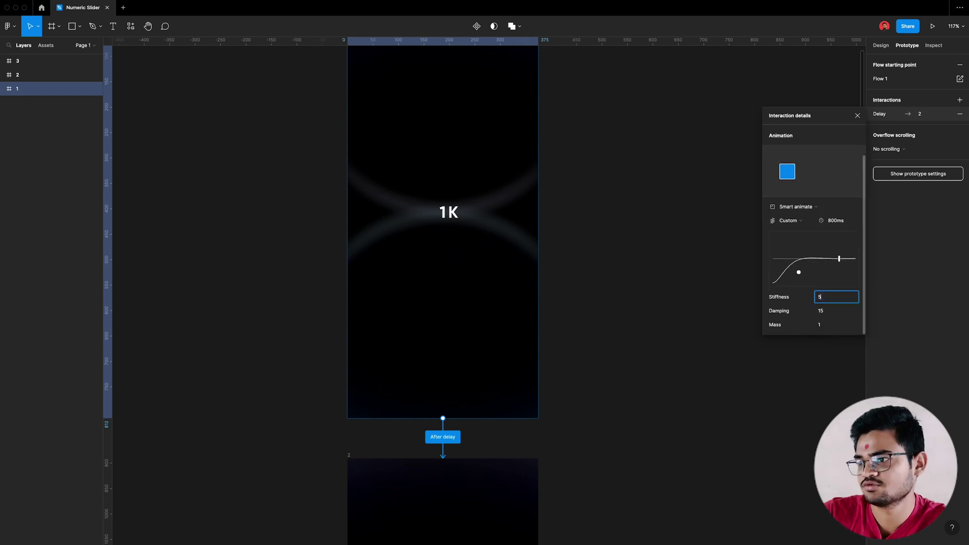
click(835, 311)
text(5)
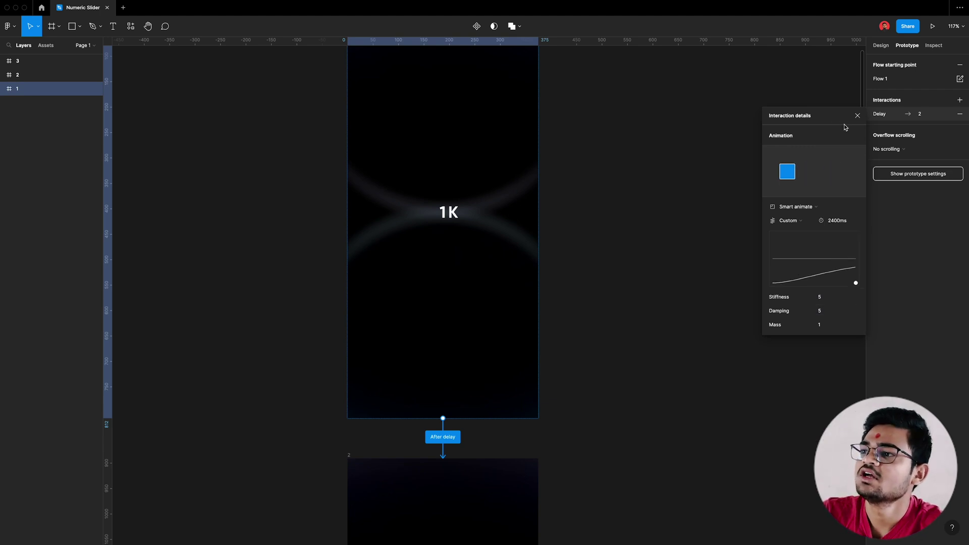
click(857, 116)
Draw a prototype connection from the 20K frame to frame 3.
scroll(662, 340, down, 5)
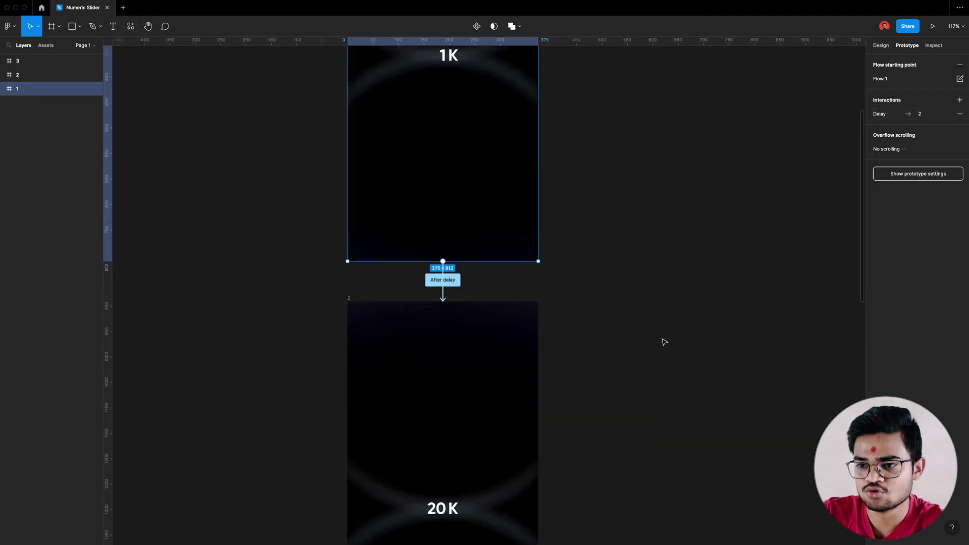
scroll(662, 340, down, 5)
click(348, 157)
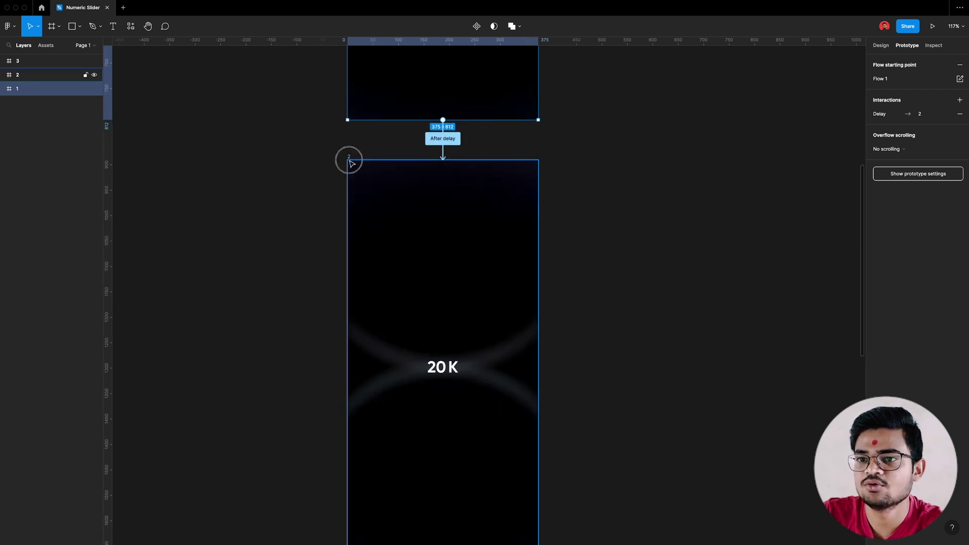
scroll(487, 253, down, 2)
scroll(494, 281, down, 2)
scroll(427, 487, down, 2)
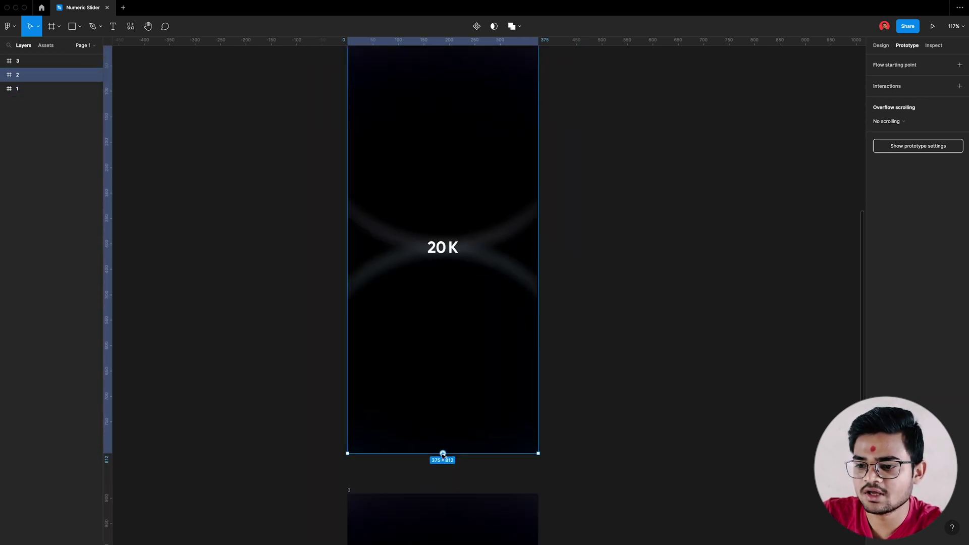
drag(443, 454, 443, 502)
scroll(690, 242, down, 2)
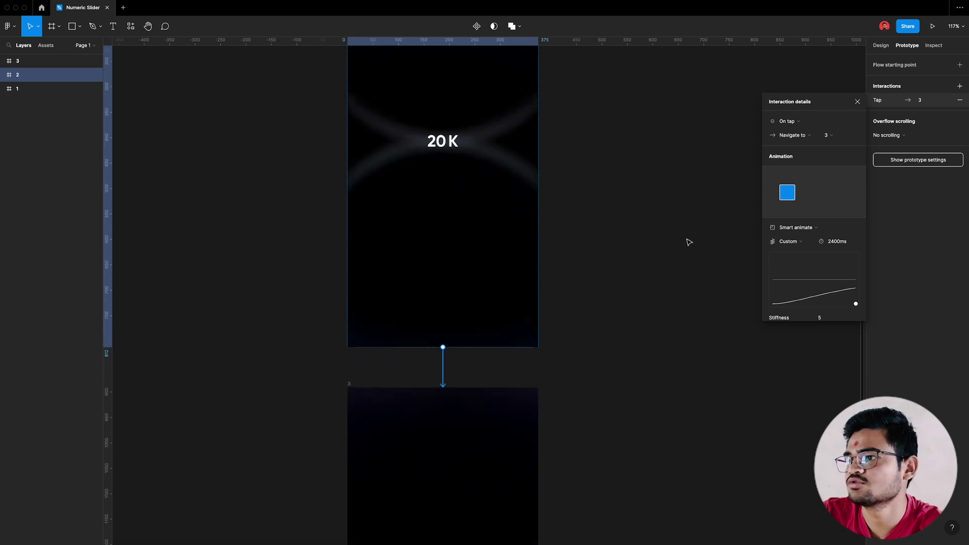
Set the interaction to After delay with Smart Animate and Ease in and out easing.
click(808, 130)
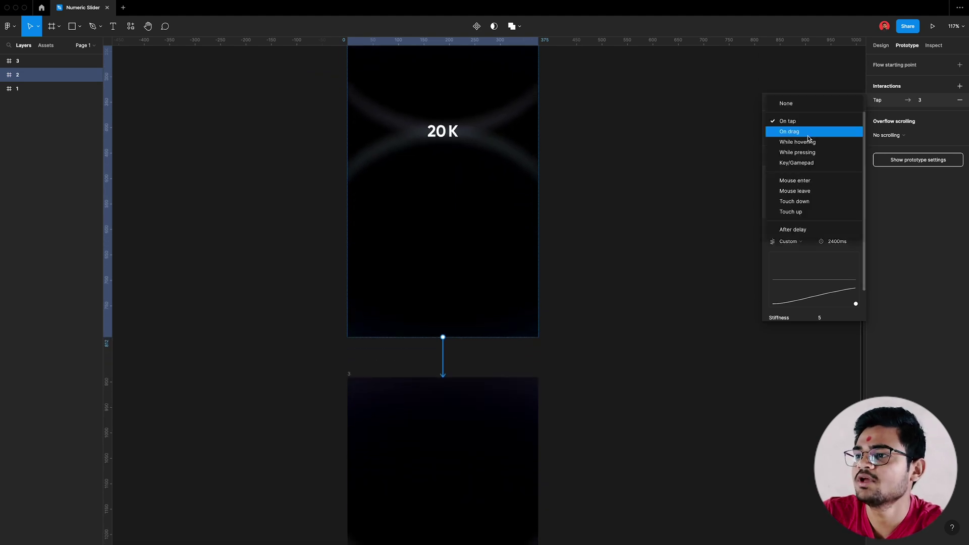
click(813, 228)
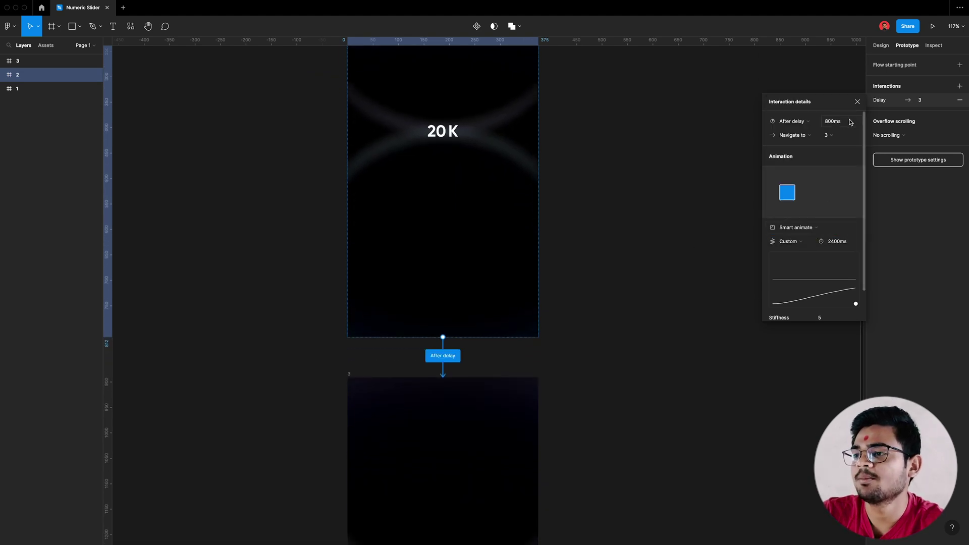
click(813, 231)
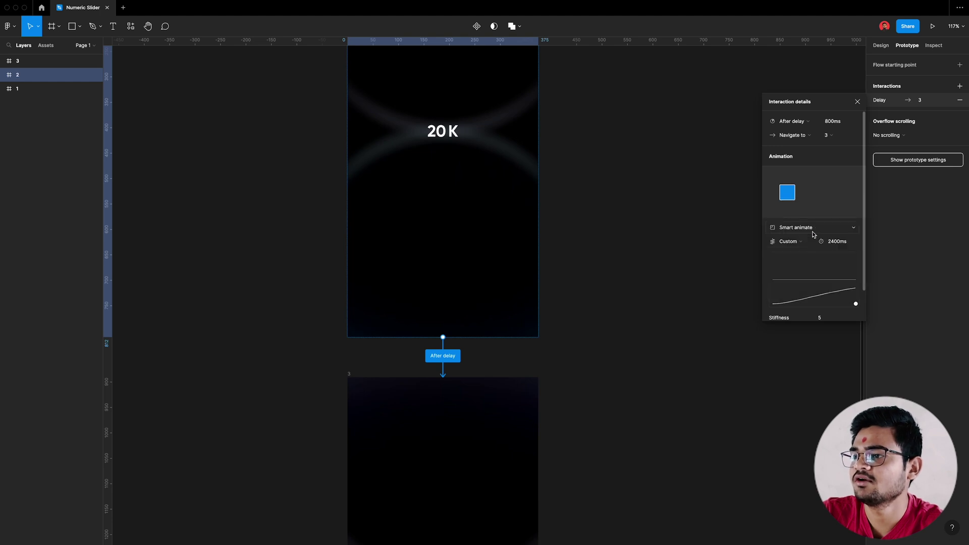
click(808, 246)
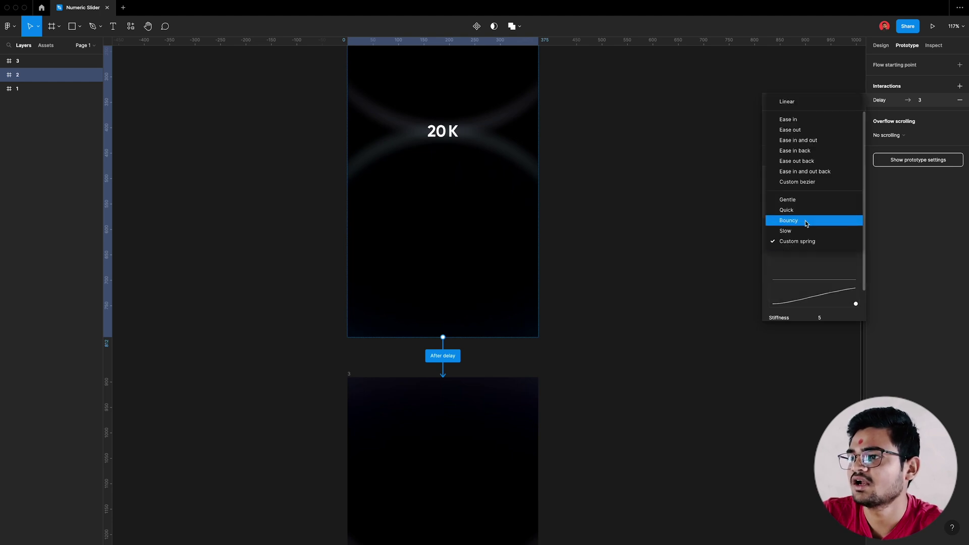
click(810, 139)
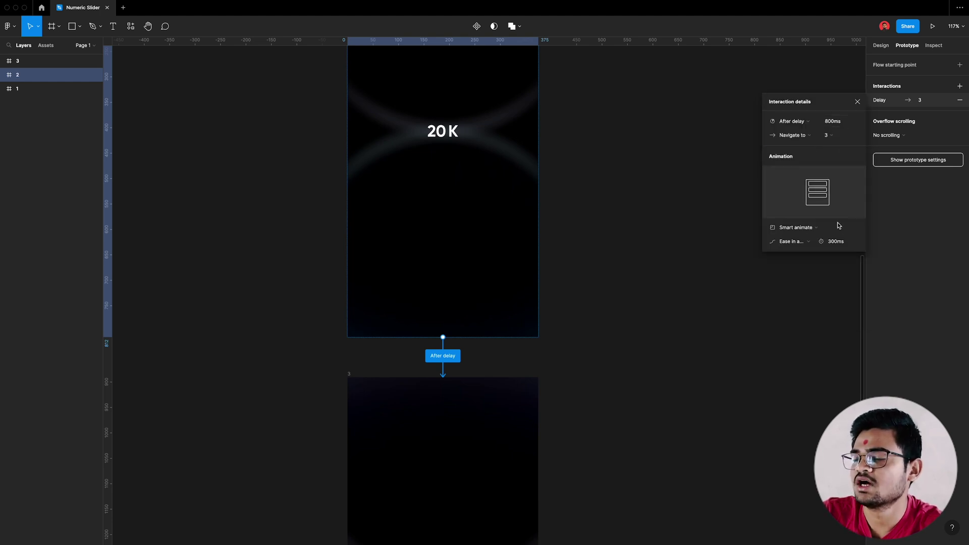
Set the animation duration to 500ms and the delay to 500ms.
click(846, 245)
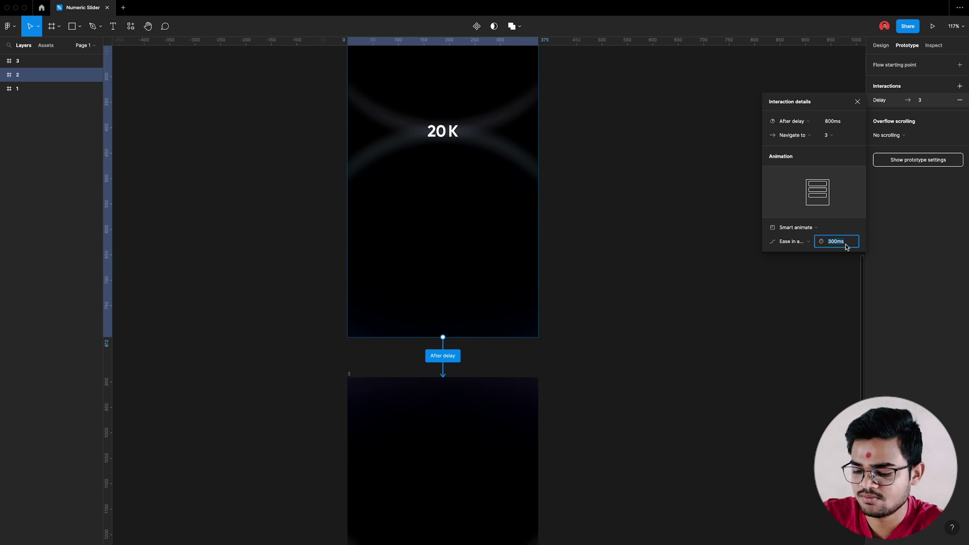
text(50)
key(Return)
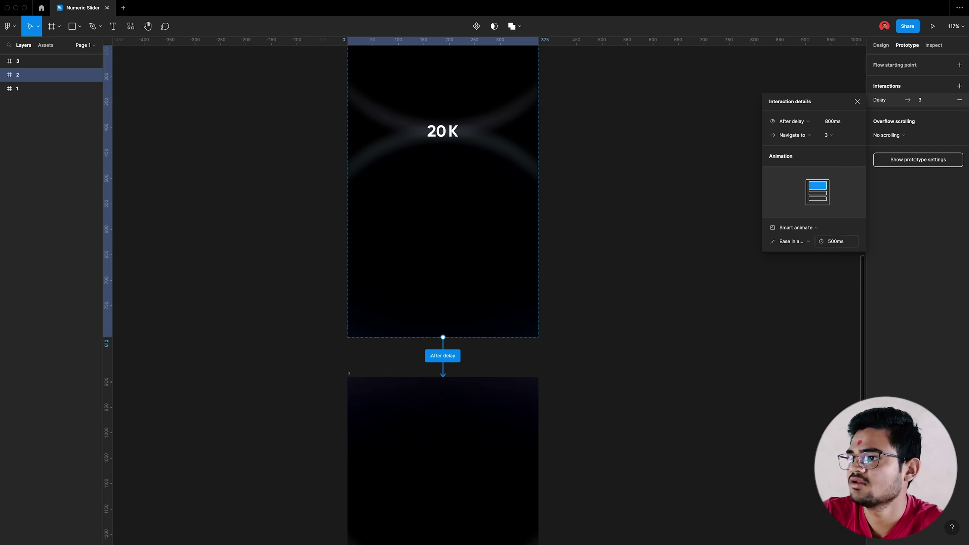
click(846, 122)
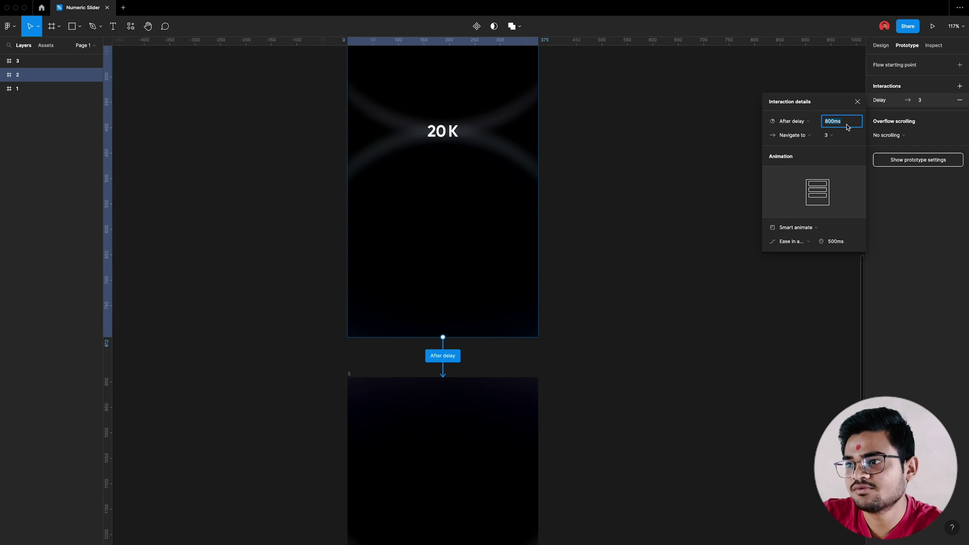
text(500)
key(Return)
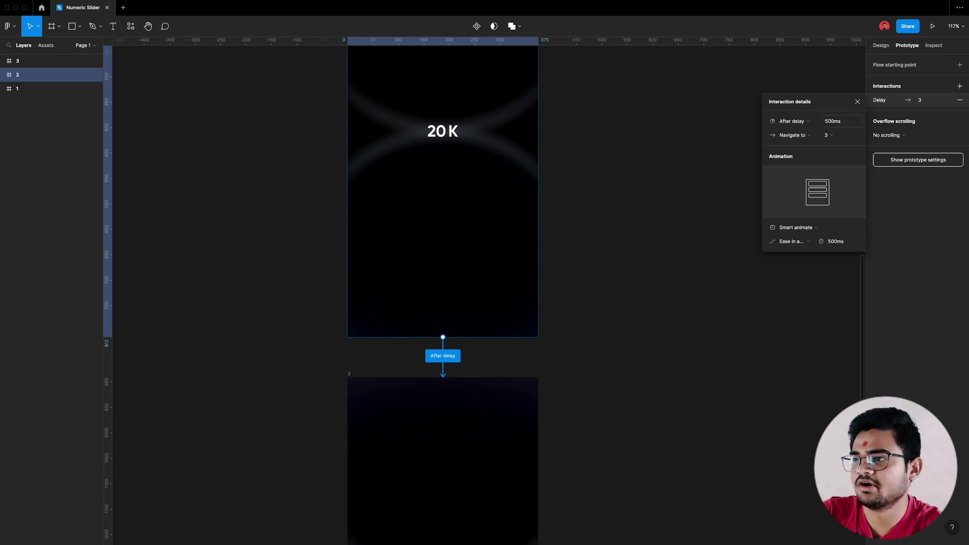
click(858, 102)
click(292, 104)
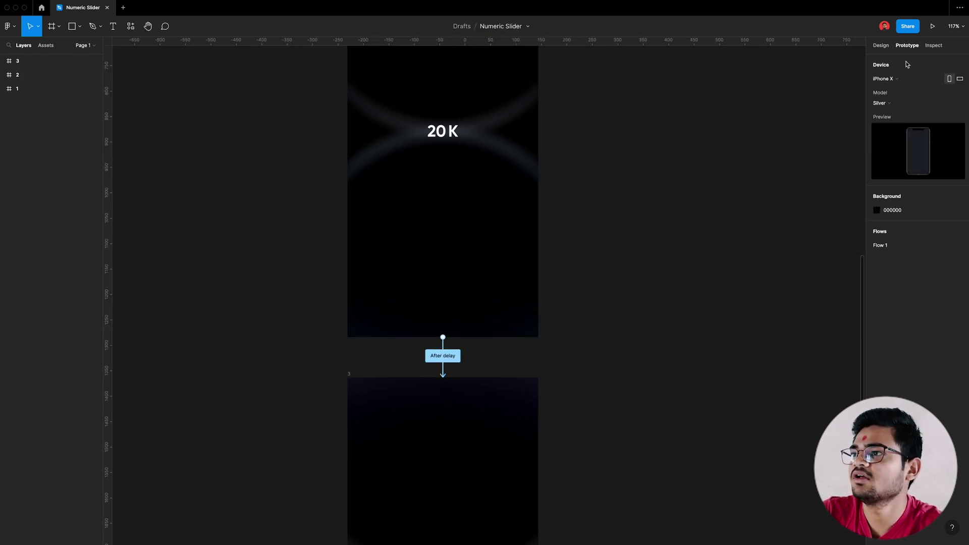
Launch the Present view to play the Numeric Slider prototype.
click(932, 27)
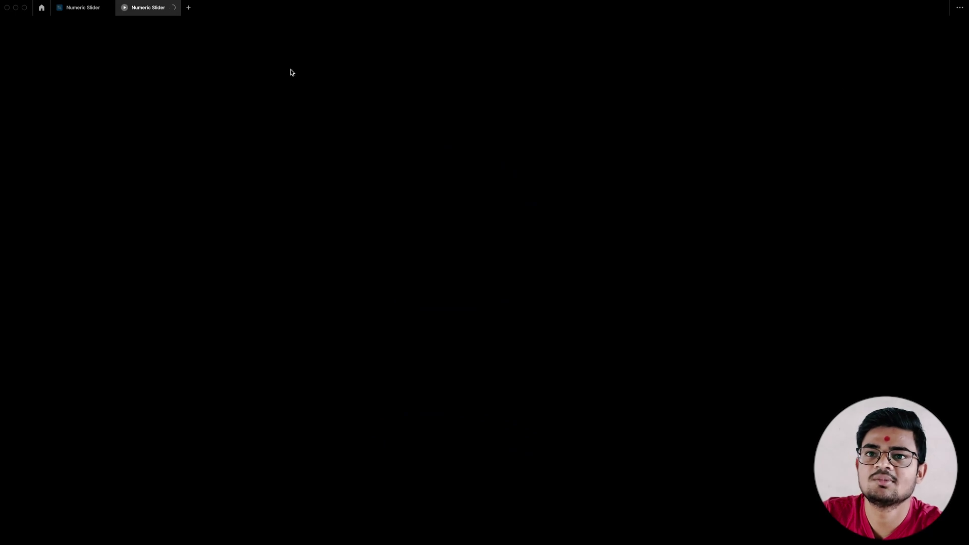